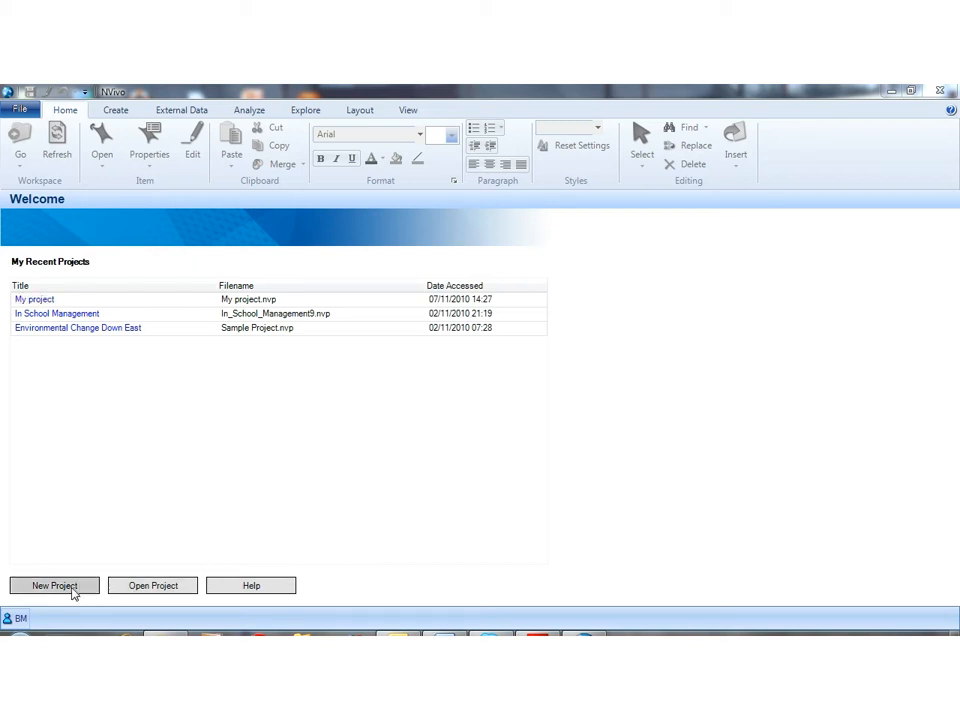
Step: Create a new project titled "My project" with a short description about the research question
click(73, 590)
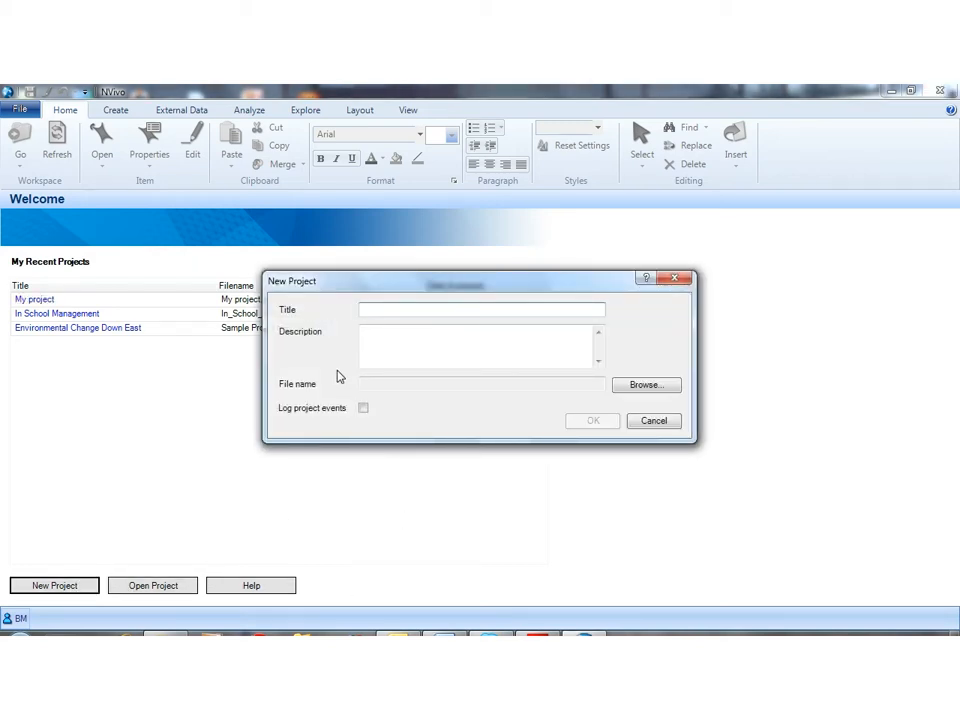
text(My pro)
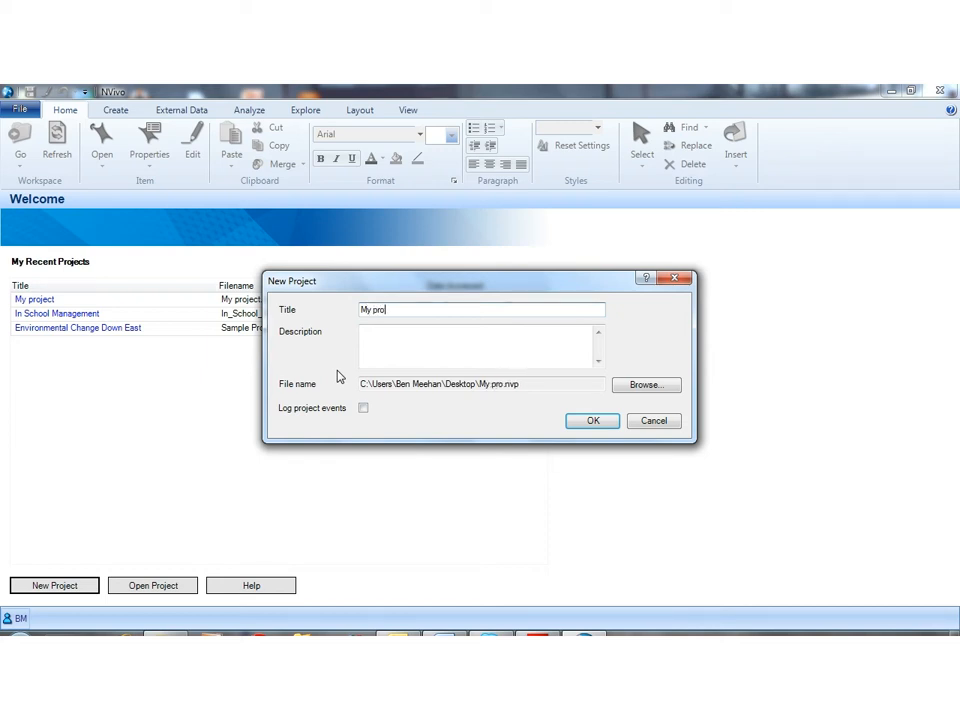
text(ject)
click(395, 341)
text(F)
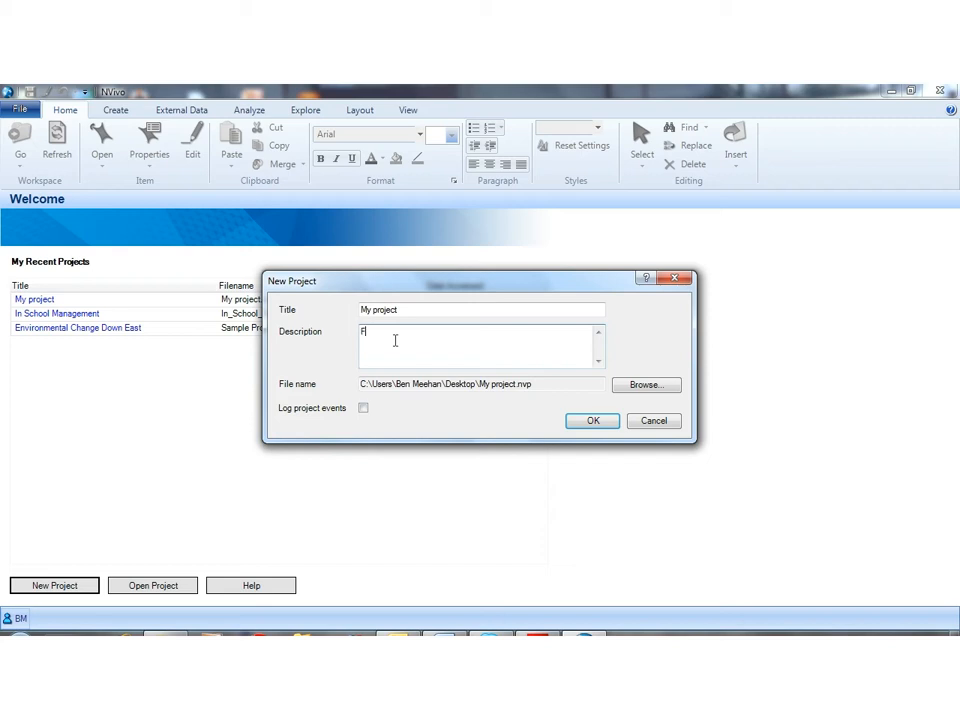
text(OI or research question)
click(591, 422)
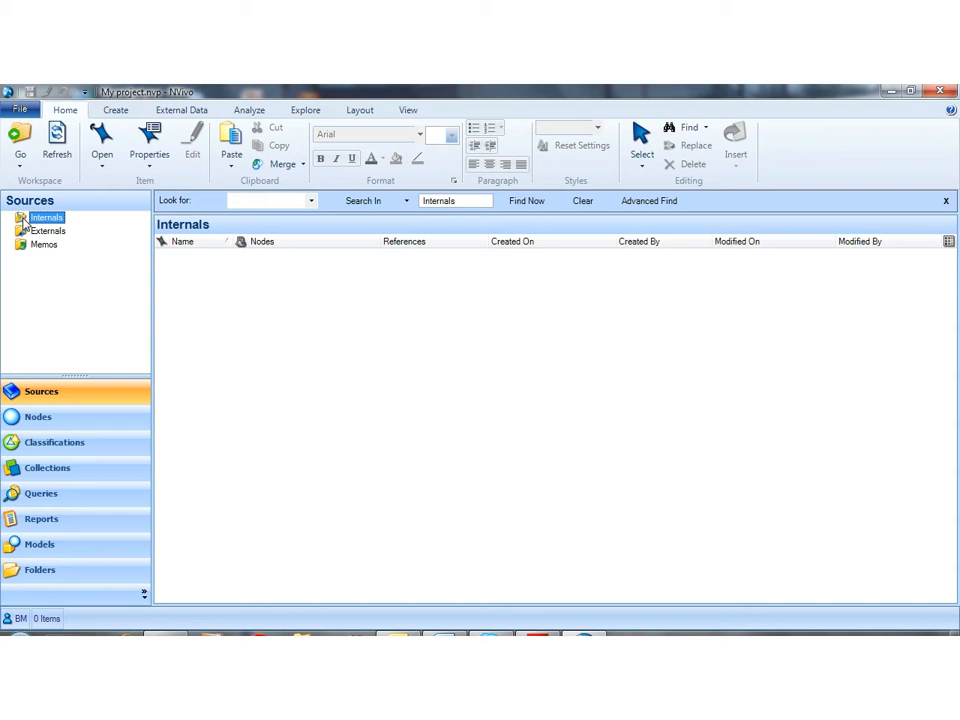
Step: Create a folder named "Schools data" under Internals
right_click(25, 221)
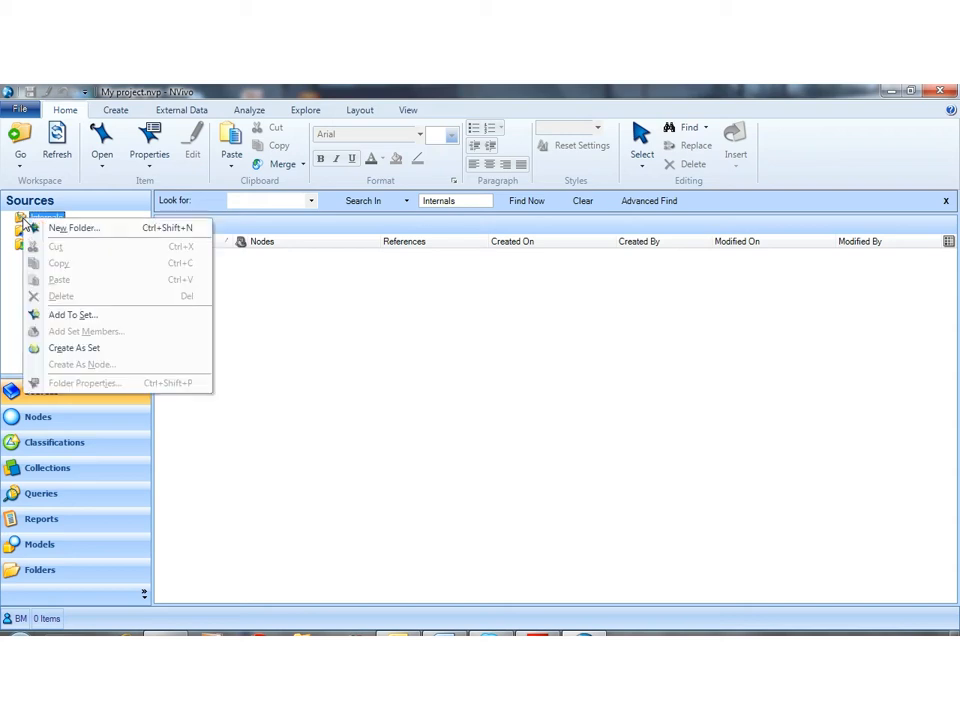
click(75, 229)
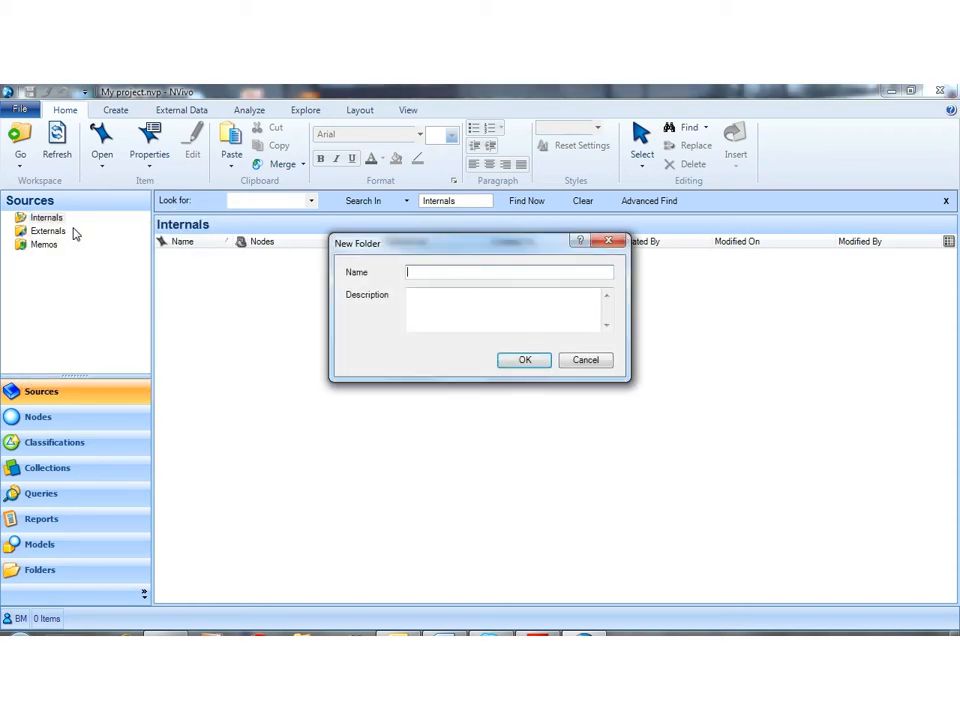
text(Schools data)
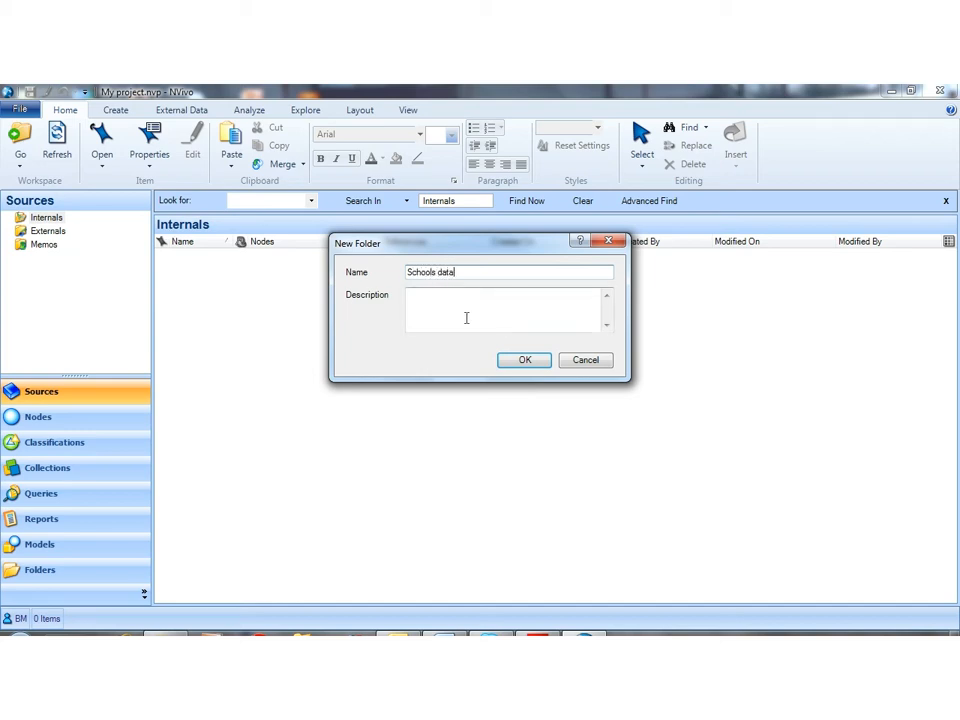
click(540, 360)
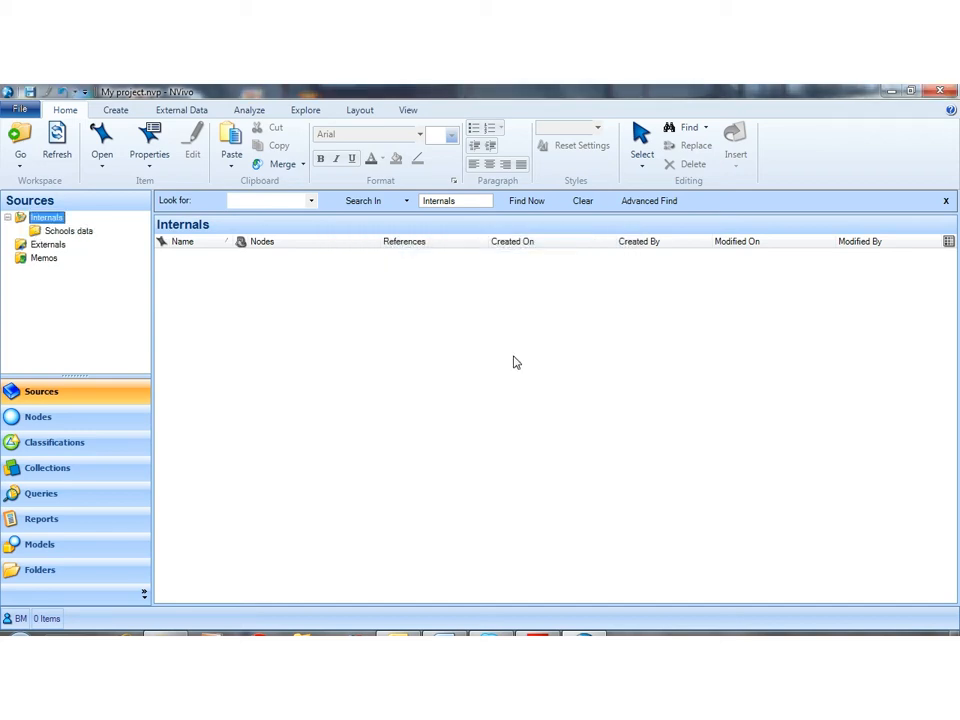
Step: Add a subfolder named "Teachers" inside the Schools data folder
right_click(35, 230)
click(62, 240)
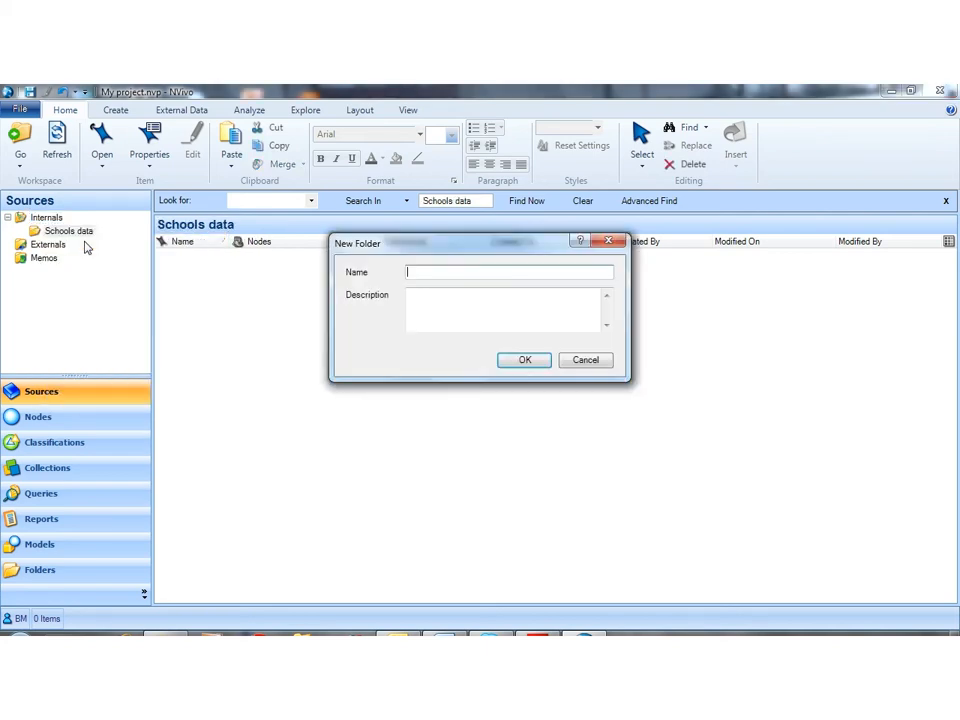
text(Teachers)
key(Return)
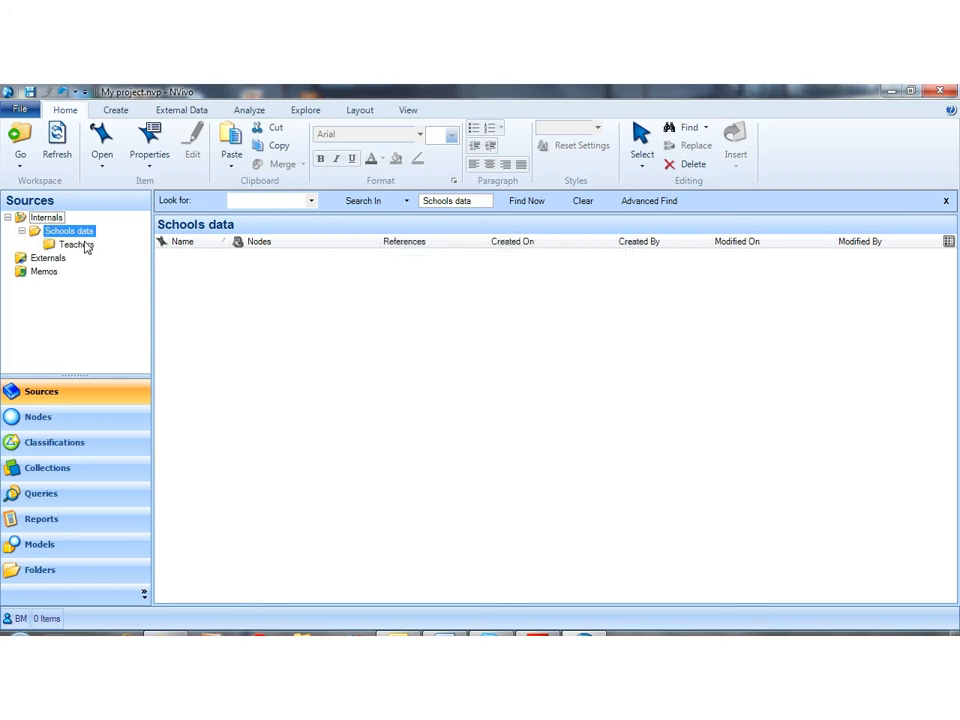
Step: Add a subfolder named "Pupils" inside the Schools data folder
right_click(42, 231)
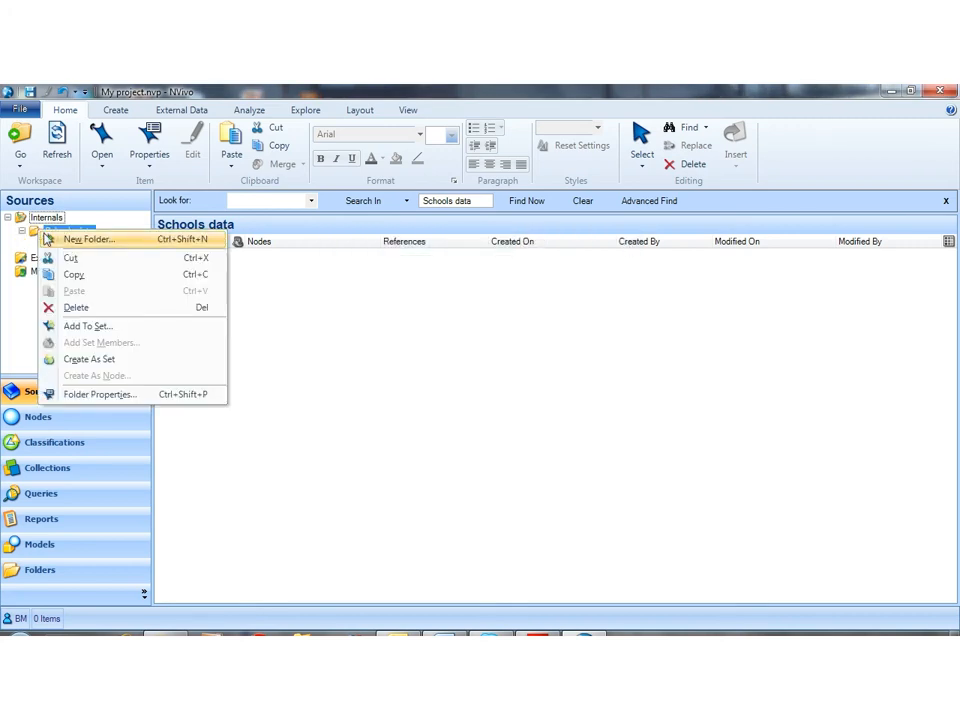
click(72, 243)
text(Pu)
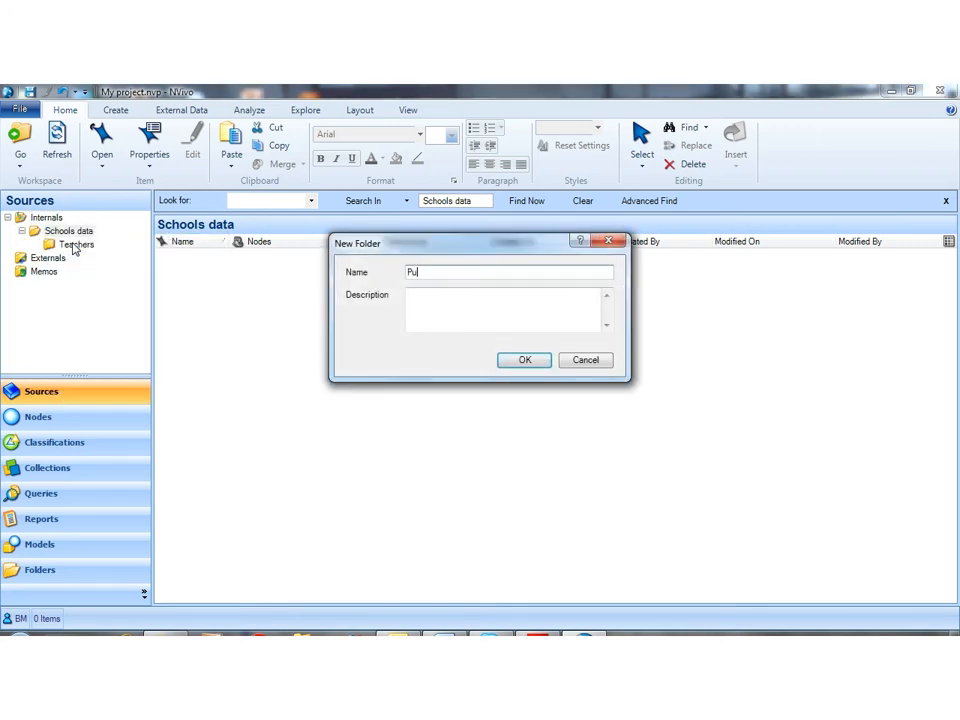
text(pils)
click(524, 360)
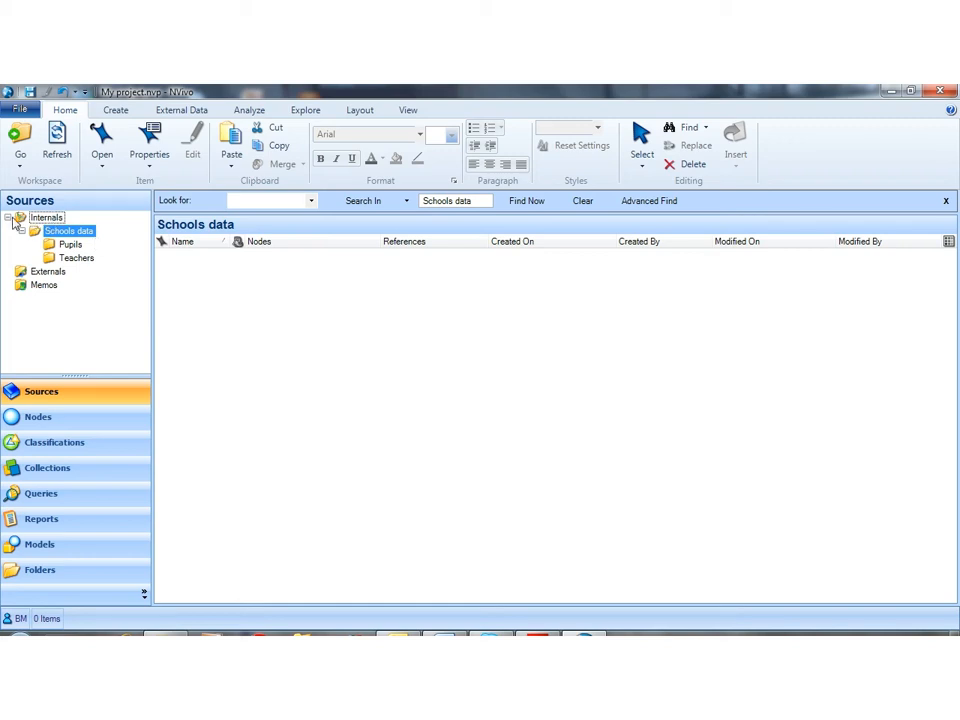
Step: Create another folder named "Literature" directly under Internals
click(18, 220)
right_click(20, 218)
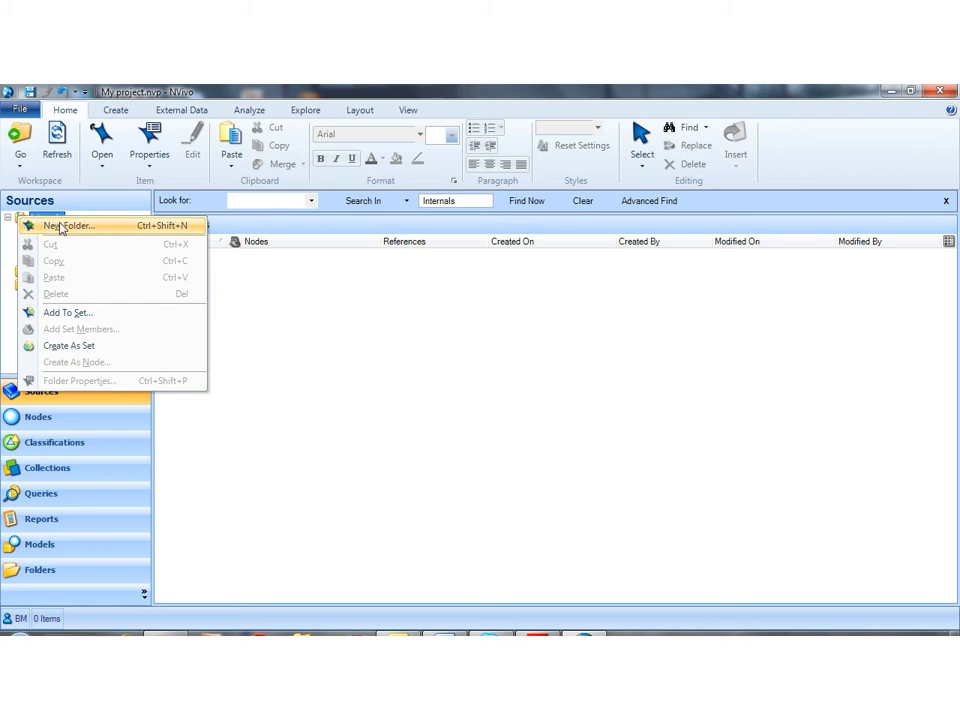
click(62, 225)
text(L)
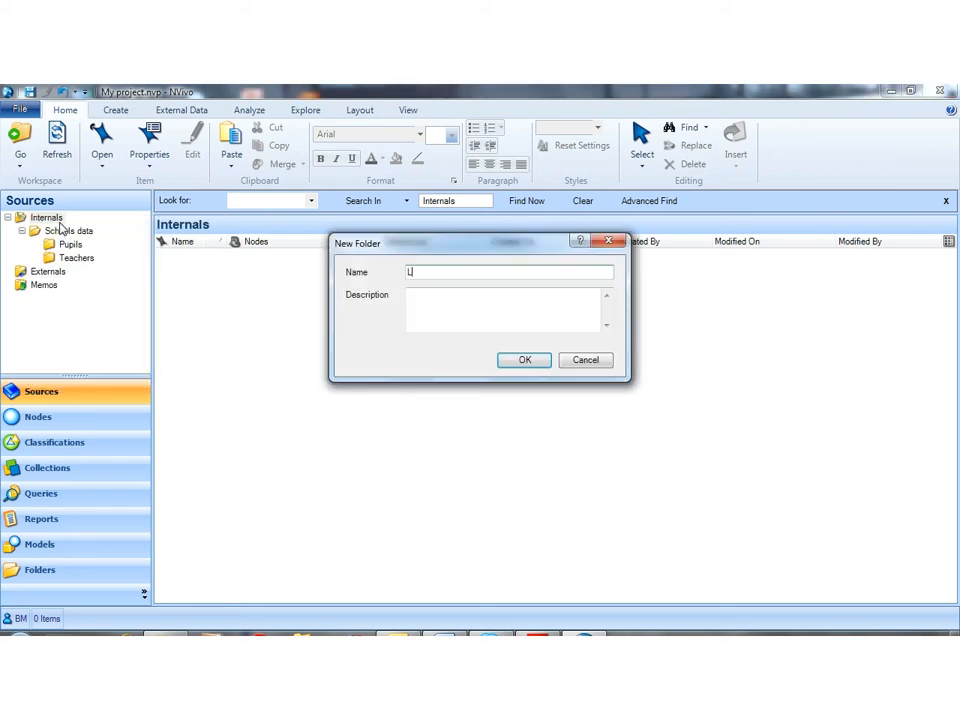
text(iterature)
click(524, 362)
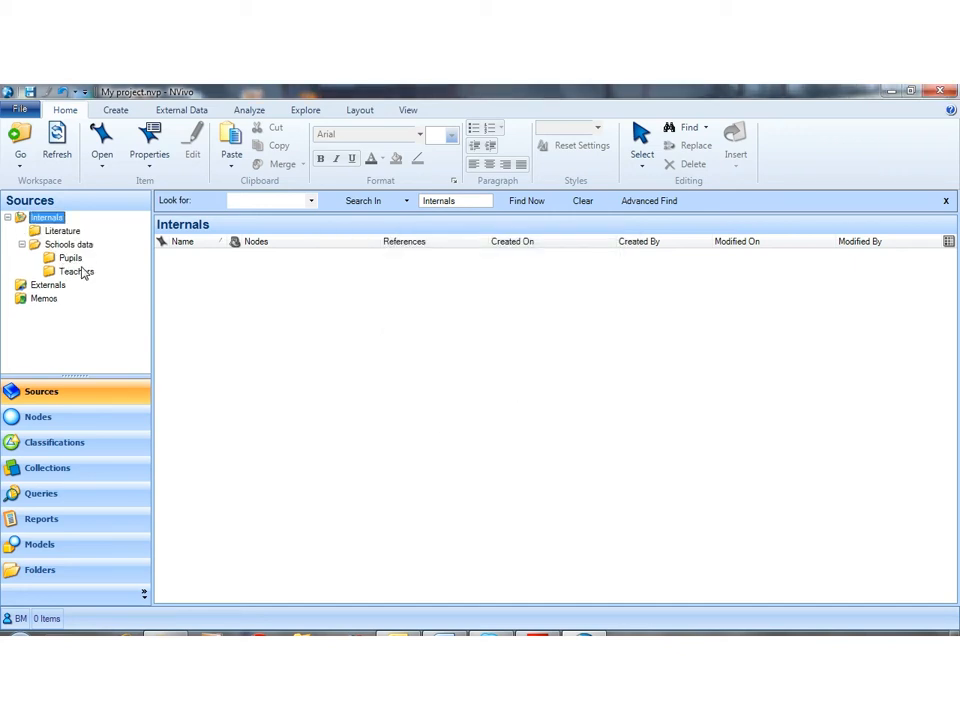
click(80, 273)
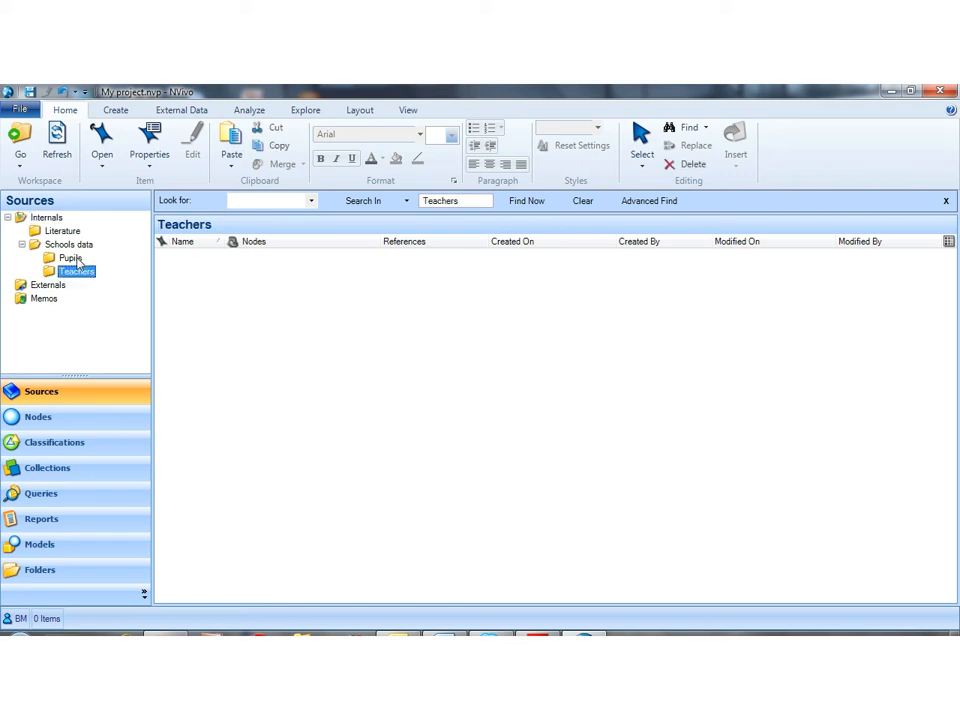
click(72, 259)
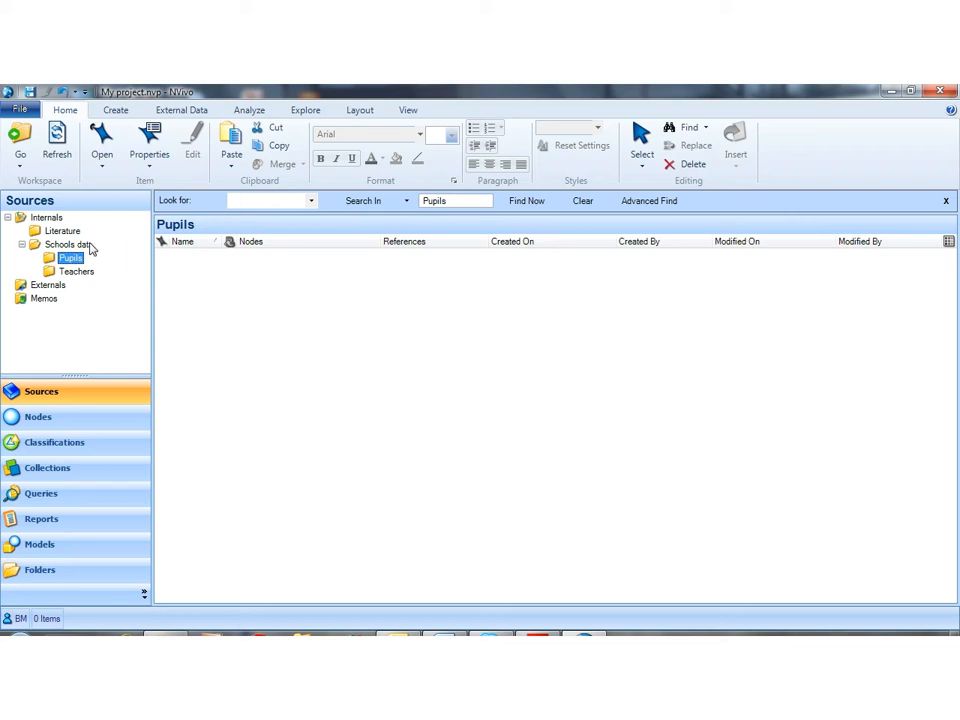
Step: Import all documents from the desktop's NVivo_Introductory_Workshops > Interview Imports folder into Schools data, and widen the Name column to show full names
click(80, 245)
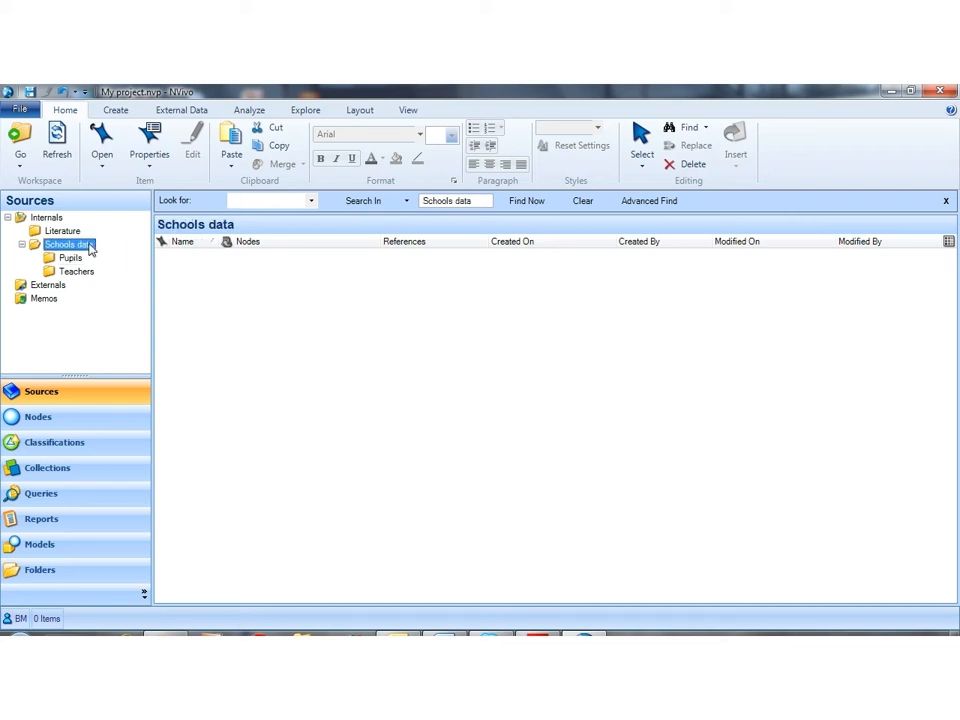
right_click(282, 338)
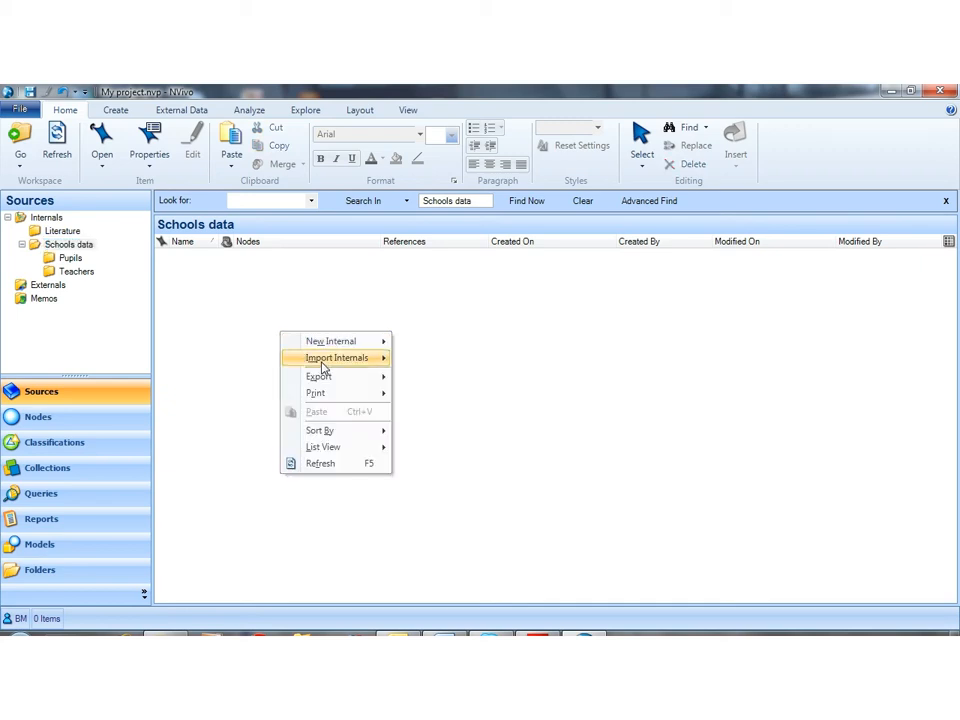
mouse_move(333, 362)
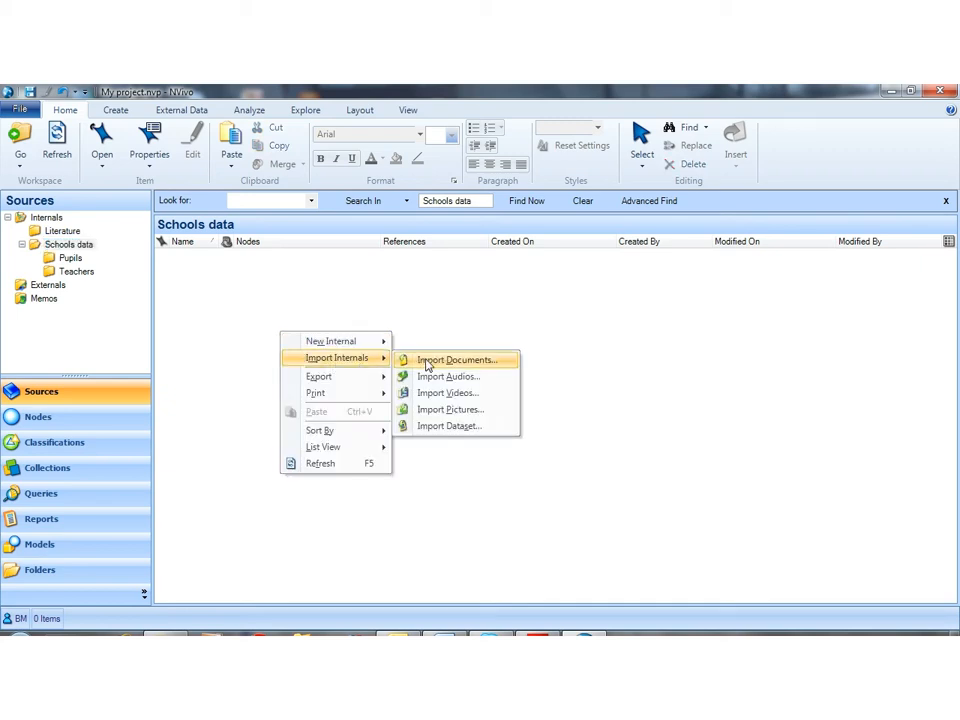
click(427, 362)
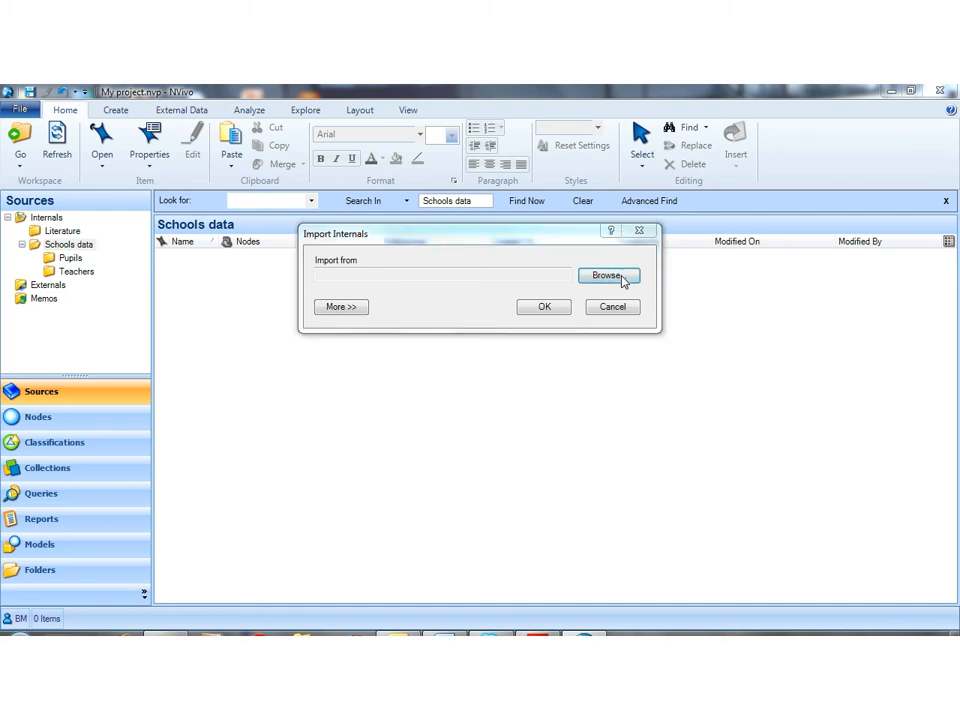
click(608, 276)
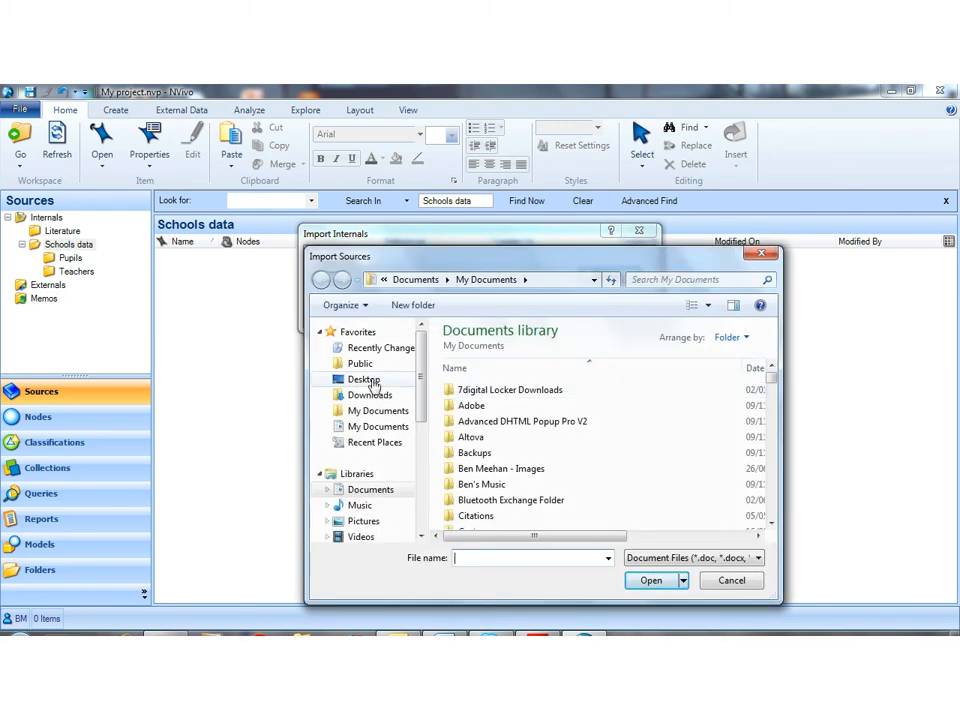
click(365, 380)
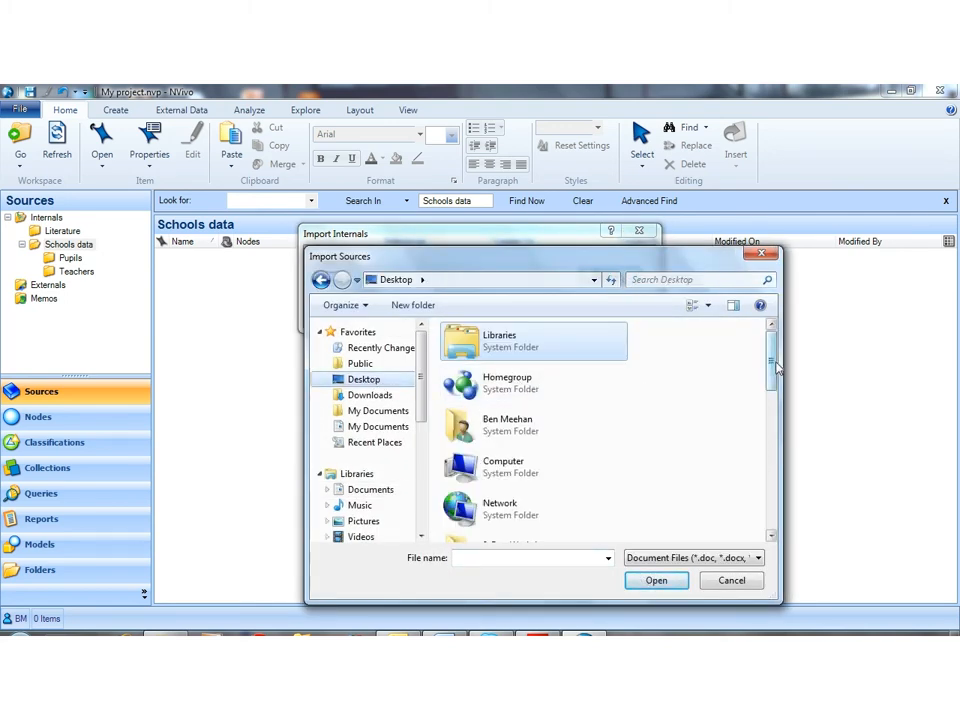
drag(777, 370, 778, 458)
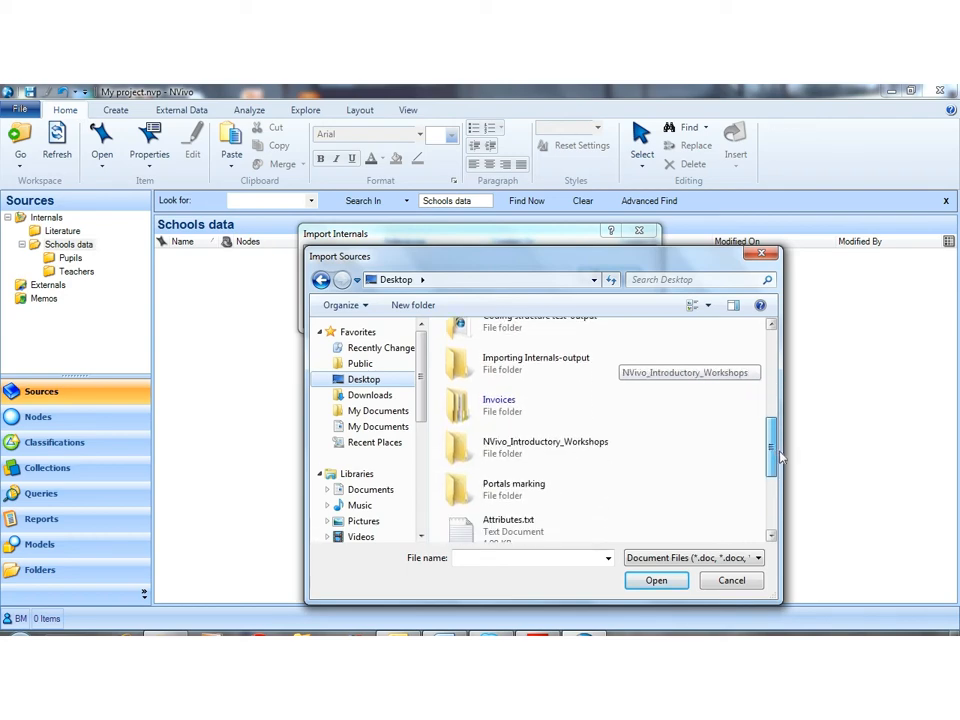
double_click(462, 444)
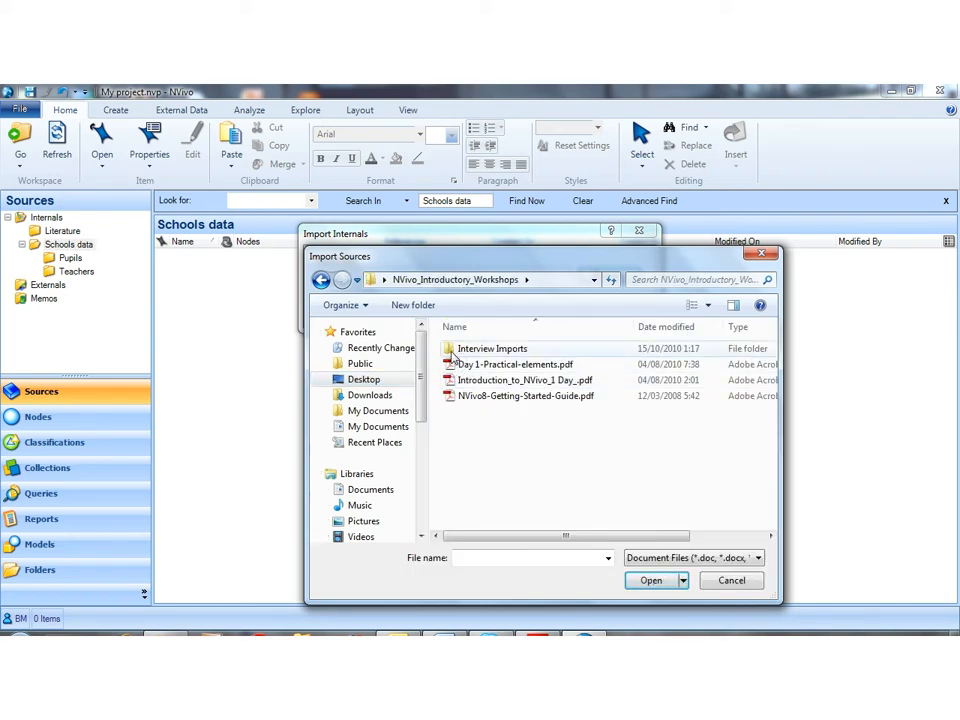
double_click(455, 349)
click(449, 350)
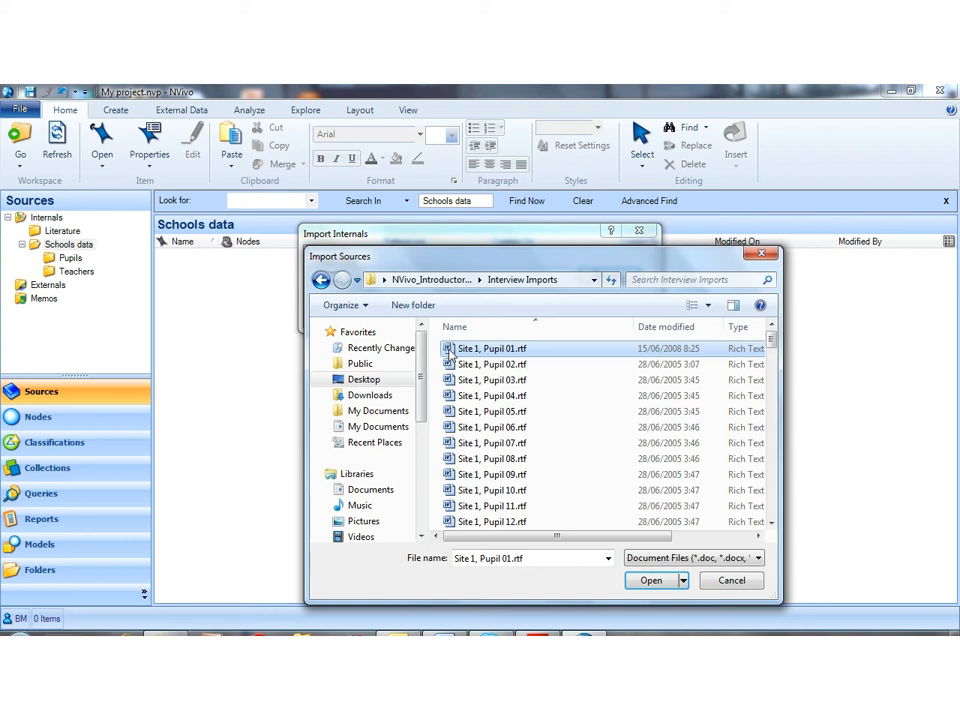
key(ctrl+a)
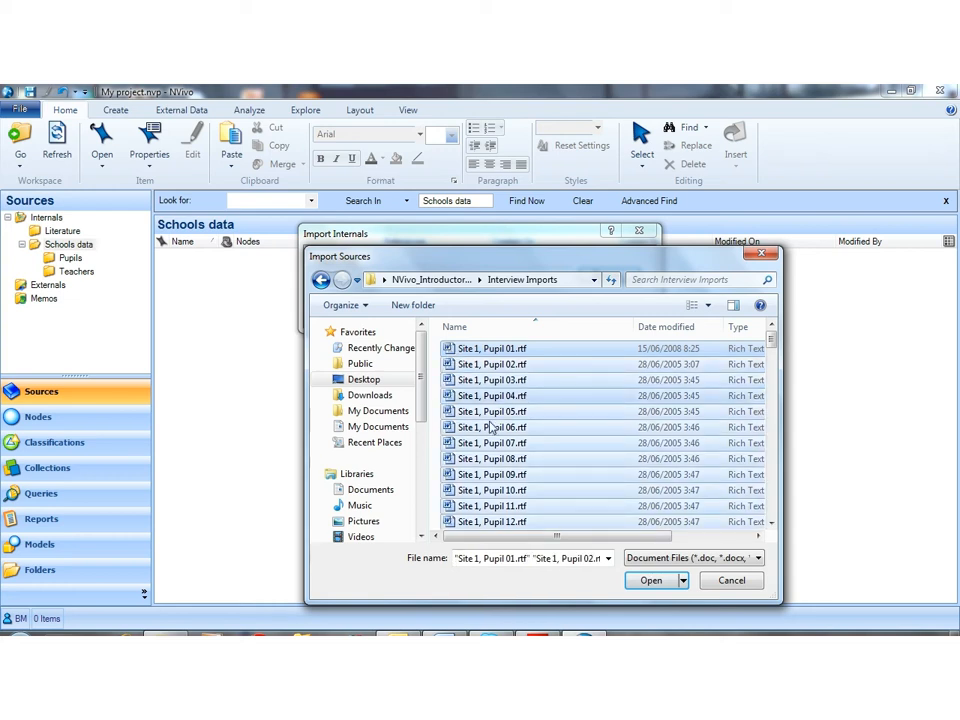
click(651, 581)
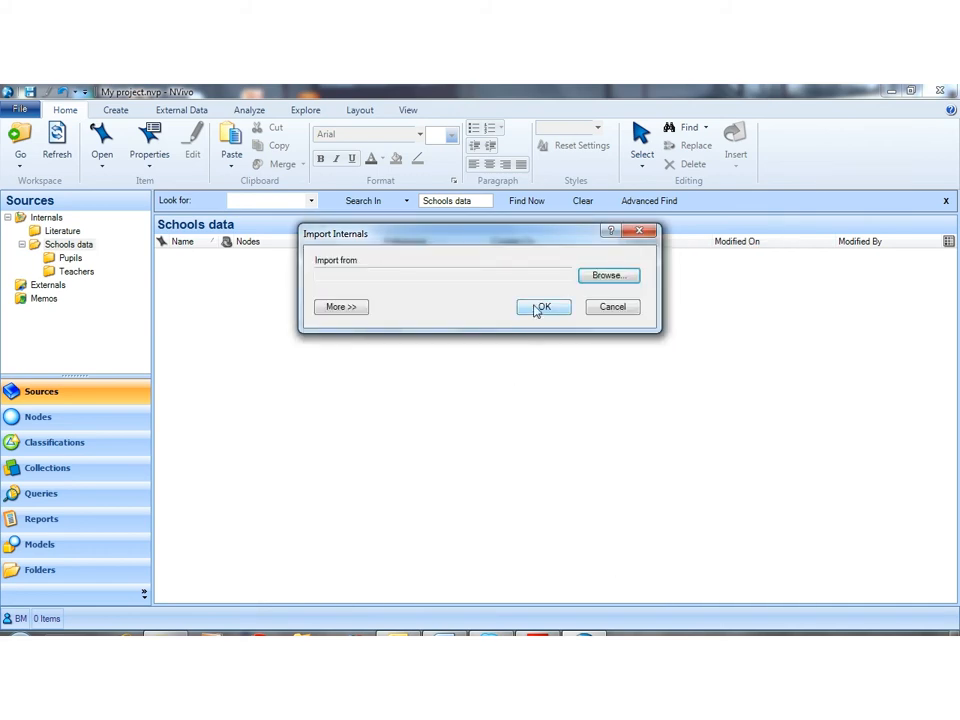
click(537, 308)
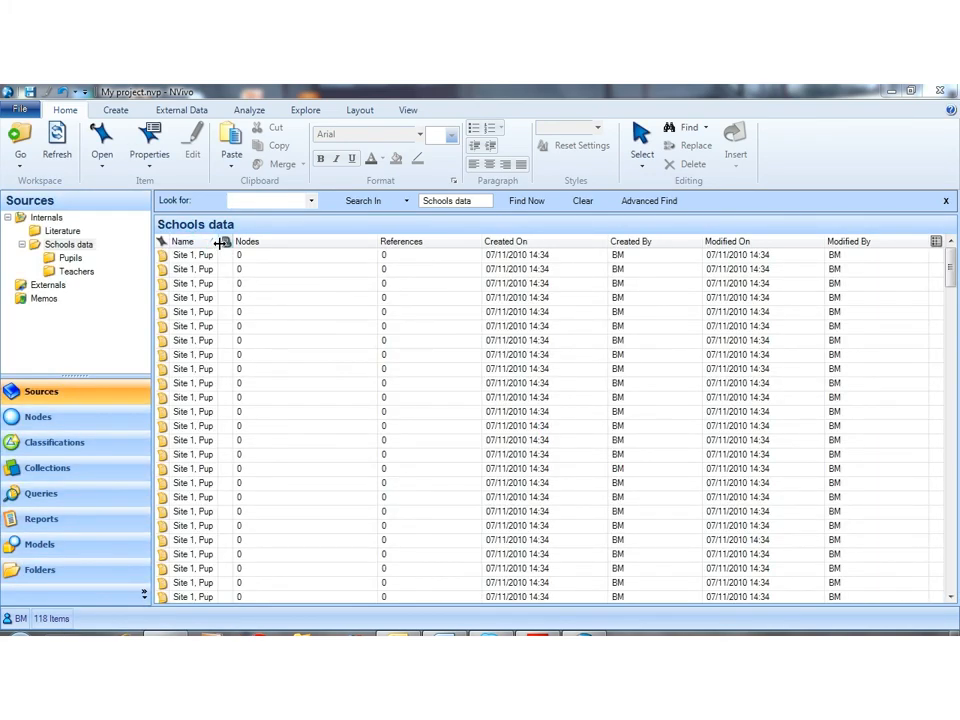
drag(217, 244, 283, 245)
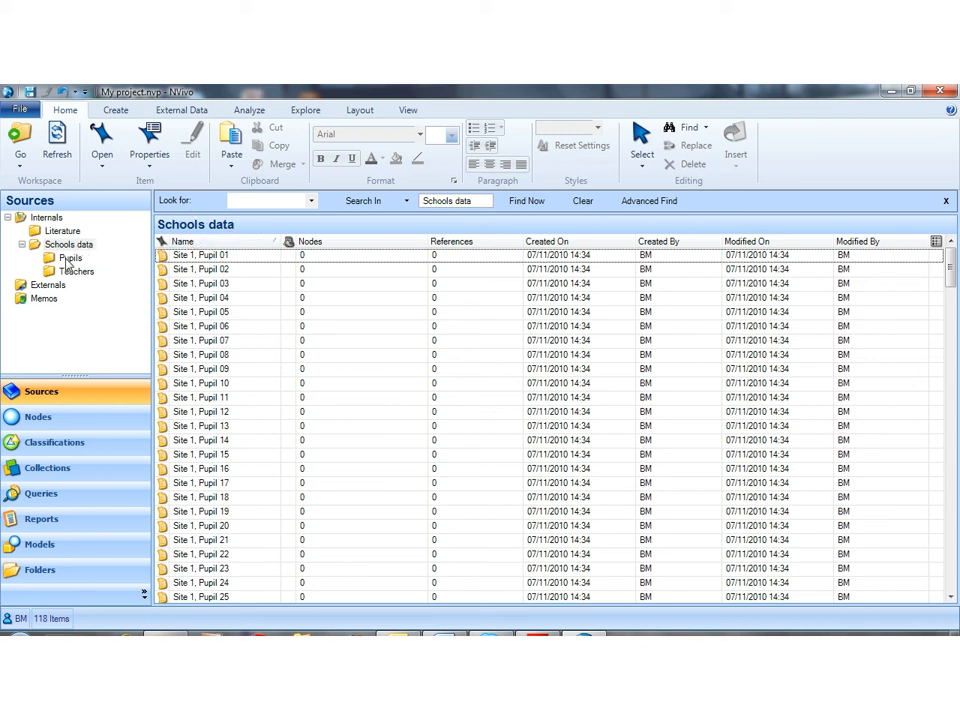
Step: Move the Site 1 pupil documents, Pupil 01 through Pupil 60, from Schools data into the Pupils folder
click(70, 258)
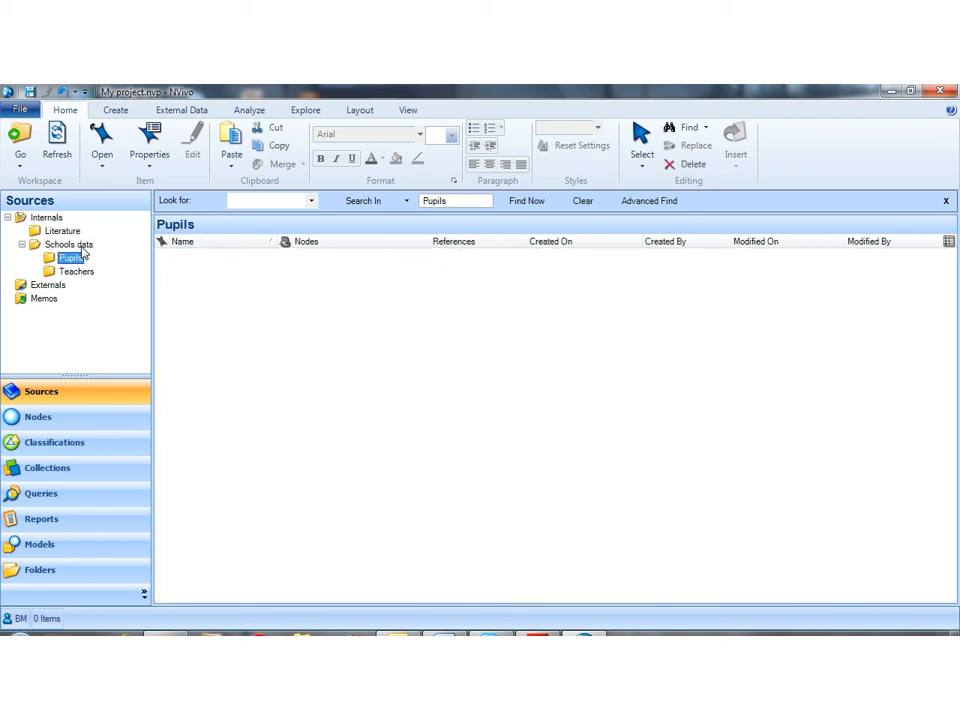
click(88, 245)
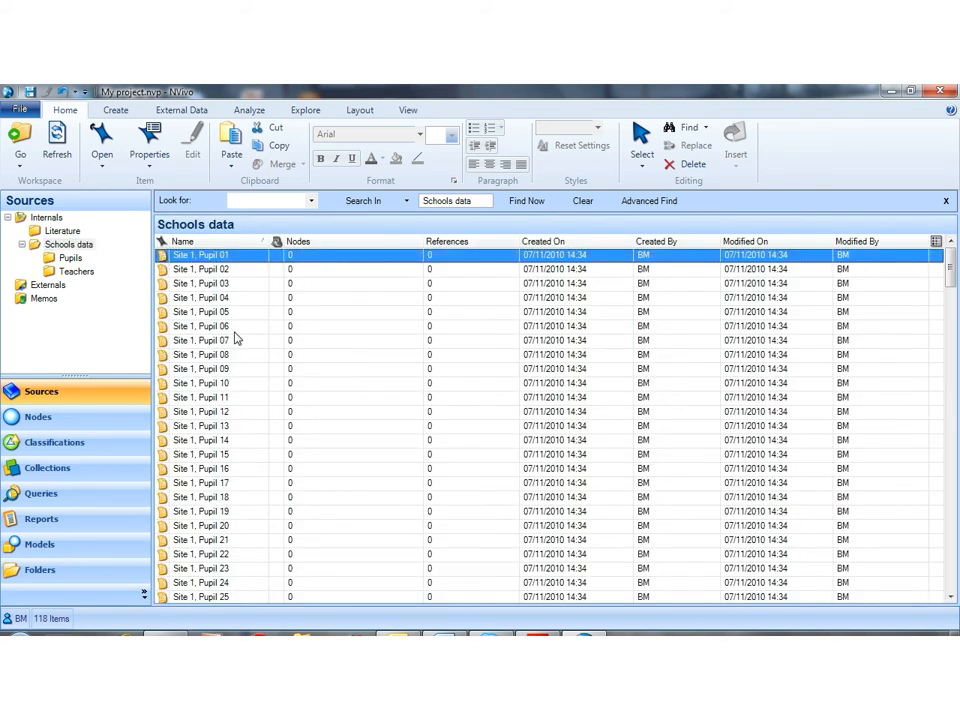
key(shift+Down)
key(shift+Down)
key(shift+Down)
key(shift+Down)
key(shift+Down)
key(shift+Down)
key(shift+Down)
key(shift+Down)
key(shift+Down)
key(shift+Down)
key(shift+Down)
key(shift+Down)
key(shift+Down)
key(shift+Down)
key(shift+Down)
key(shift+Down)
key(shift+Down)
key(shift+Down)
key(shift+Down)
key(shift+Down)
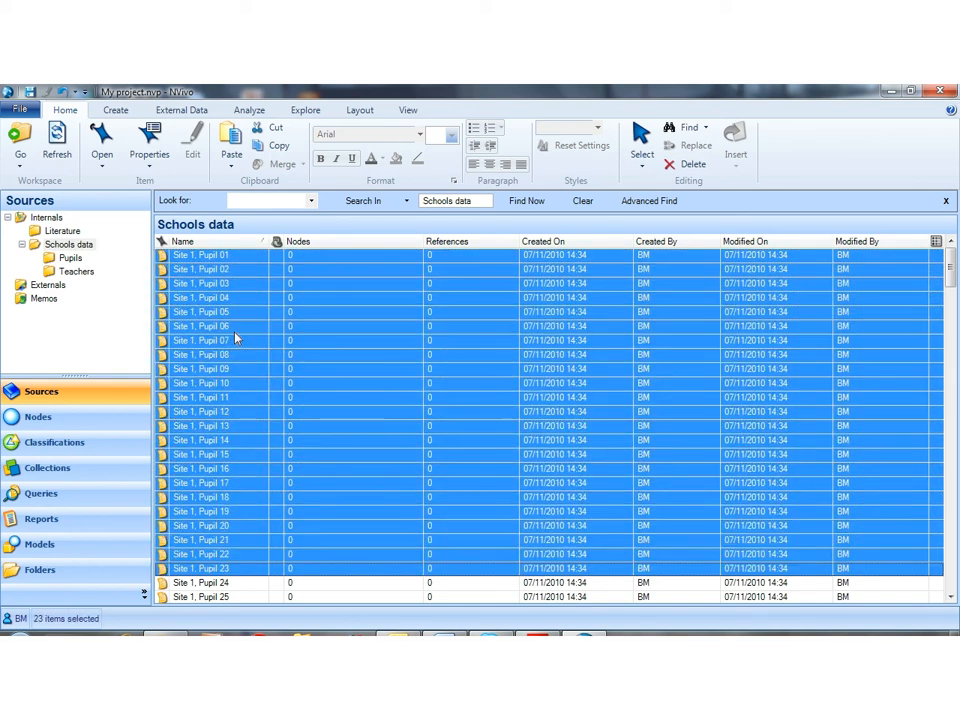
key(shift+Down)
key(shift+Down)
key(shift+Down)
key(shift+Down)
key(shift+Down)
key(shift+Down)
key(shift+Down)
key(shift+Down)
key(shift+Down)
key(shift+Down)
key(shift+Down)
key(shift+Down)
key(shift+Down)
key(shift+Down)
key(shift+Down)
key(shift+Down)
key(shift+Down)
key(shift+Down)
key(shift+Down)
key(shift+Down)
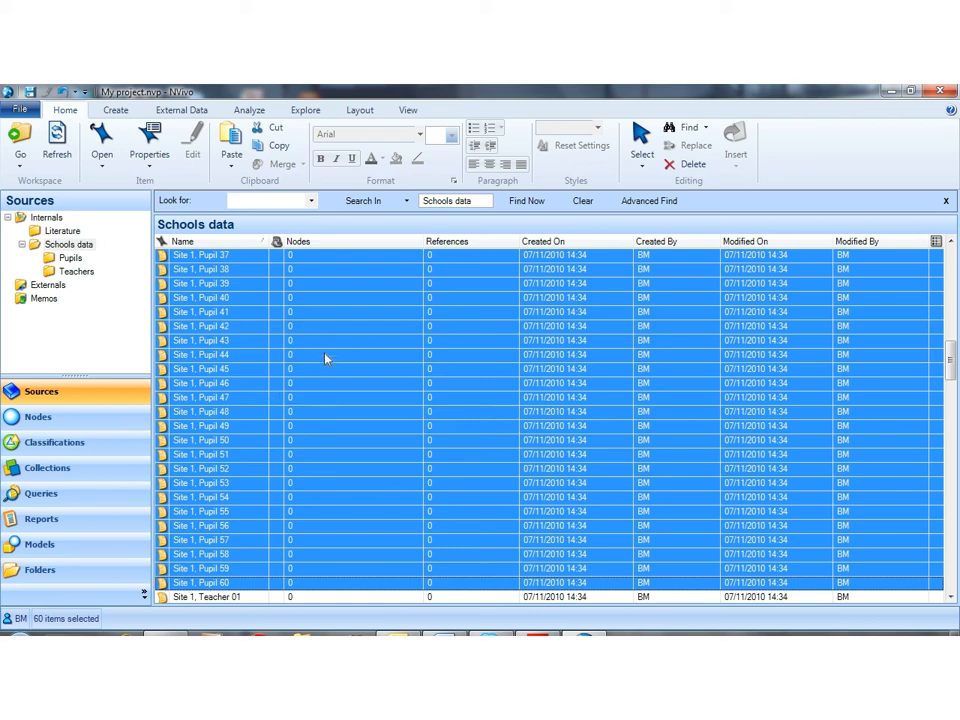
drag(364, 330, 68, 268)
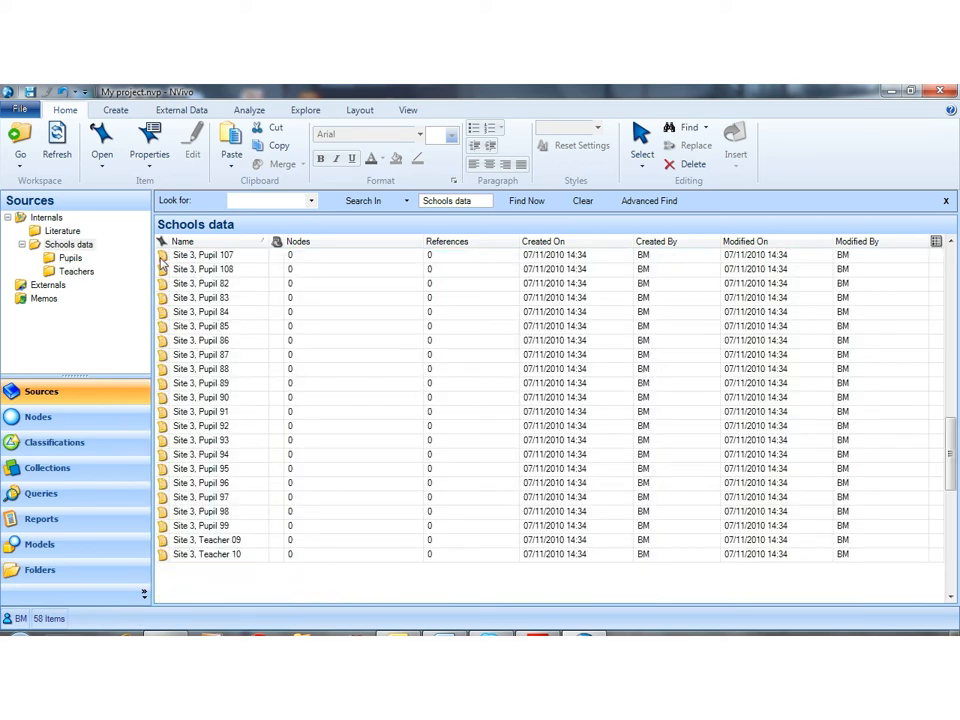
Step: Move the Site 1 teacher documents, Teacher 01 through Teacher 03, from Schools data into the Teachers folder
scroll(195, 305, up, 12)
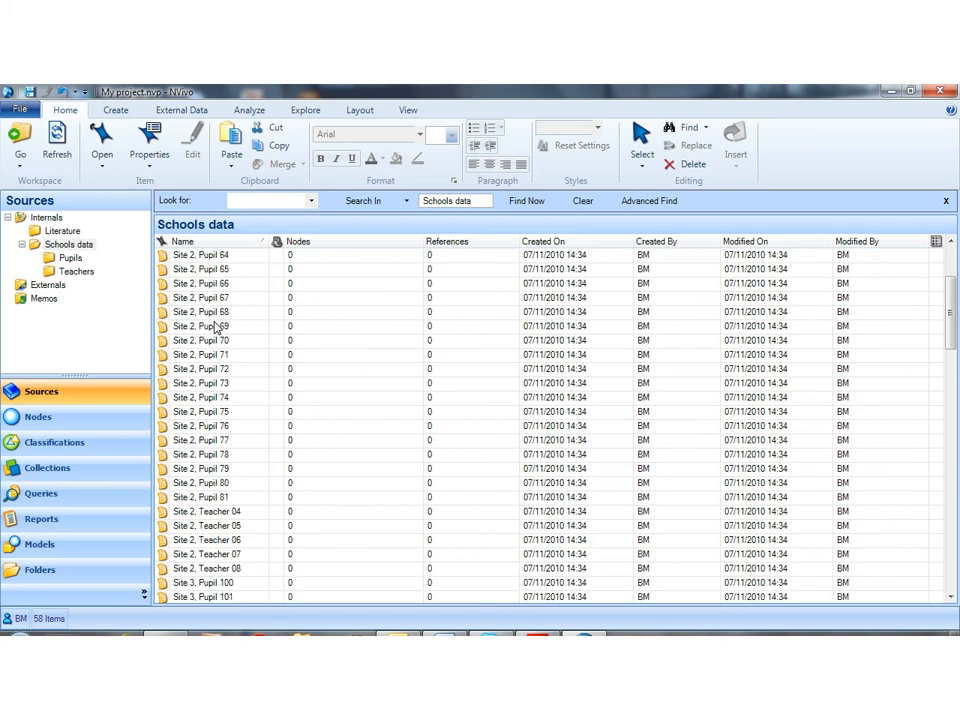
click(167, 258)
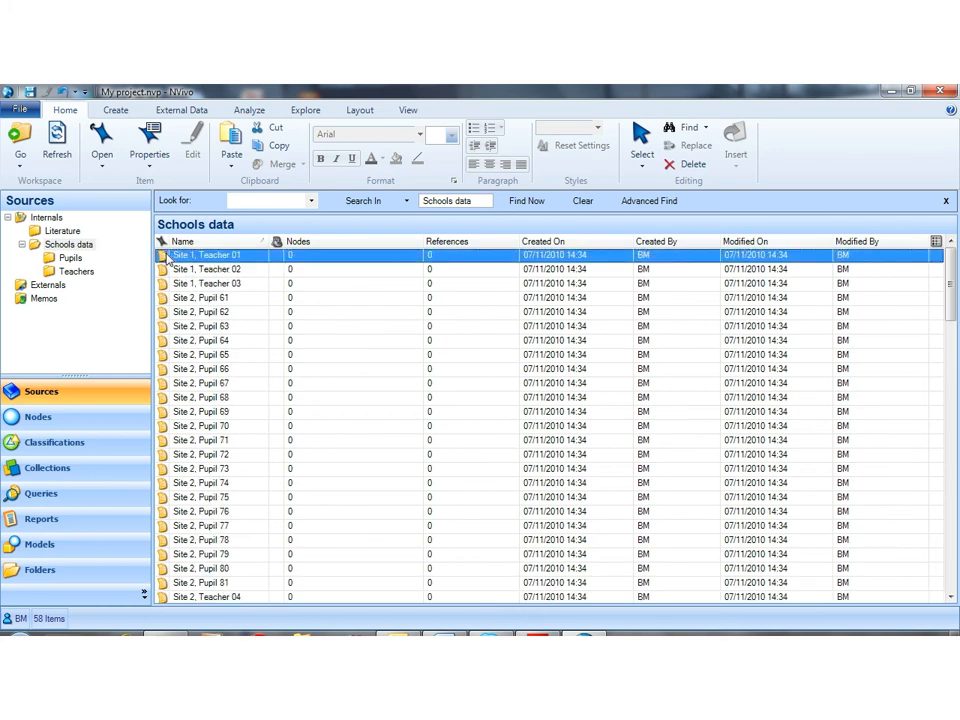
key(shift+Down)
key(shift+Down)
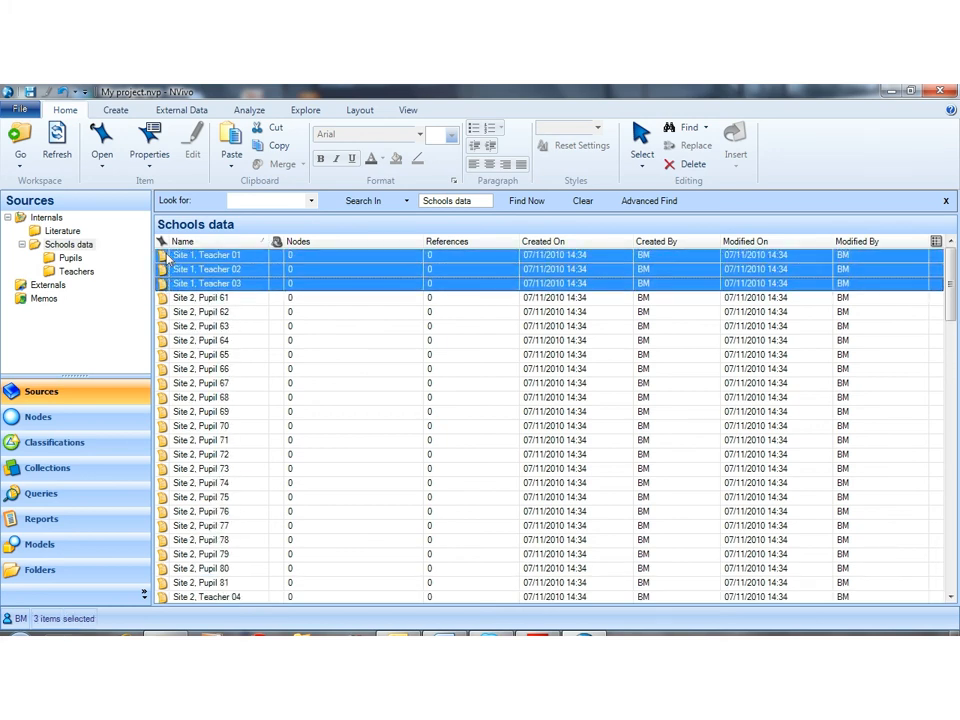
drag(167, 258, 78, 283)
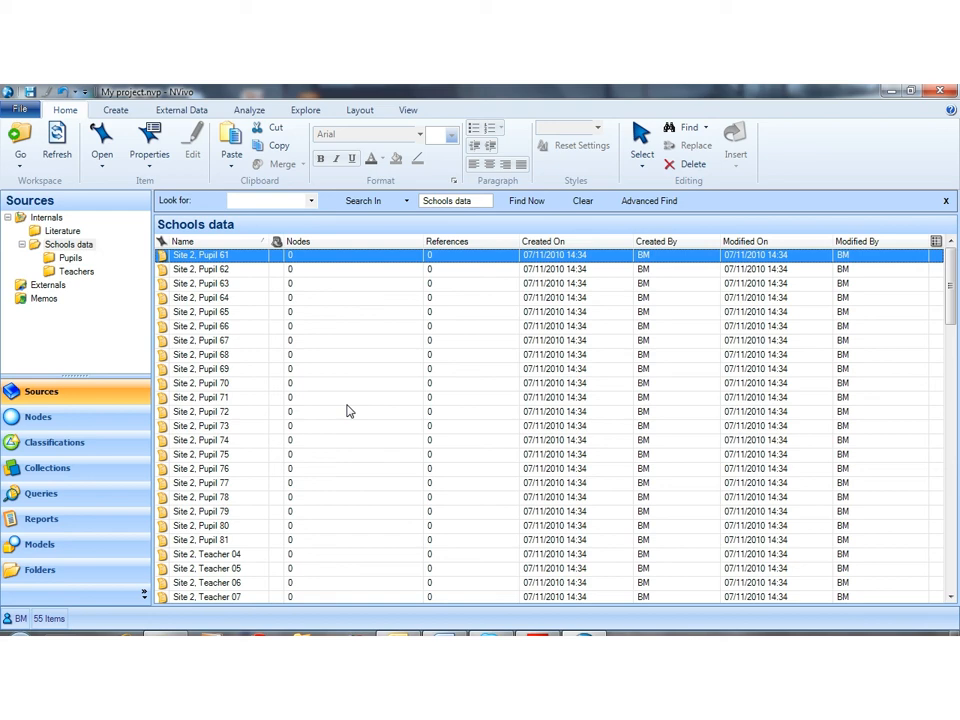
Step: Move the Site 2 pupil documents, Pupil 61 through Pupil 81, from Schools data into the Pupils folder
key(shift+Down)
key(shift+Down)
key(shift+Down)
key(shift+Down)
key(shift+Down)
key(shift+Down)
key(shift+Down)
key(shift+Down)
key(shift+Down)
key(shift+Down)
key(shift+Down)
key(shift+Down)
key(shift+Down)
key(shift+Down)
key(shift+Down)
key(shift+Down)
key(shift+Down)
key(shift+Down)
key(shift+Down)
key(shift+Down)
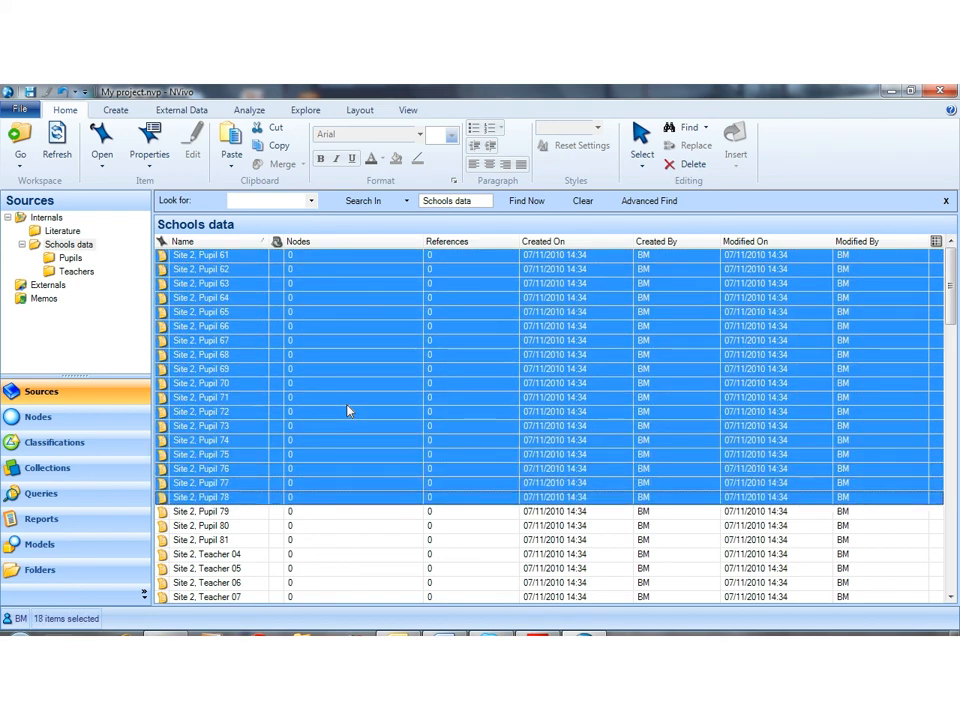
drag(332, 411, 72, 261)
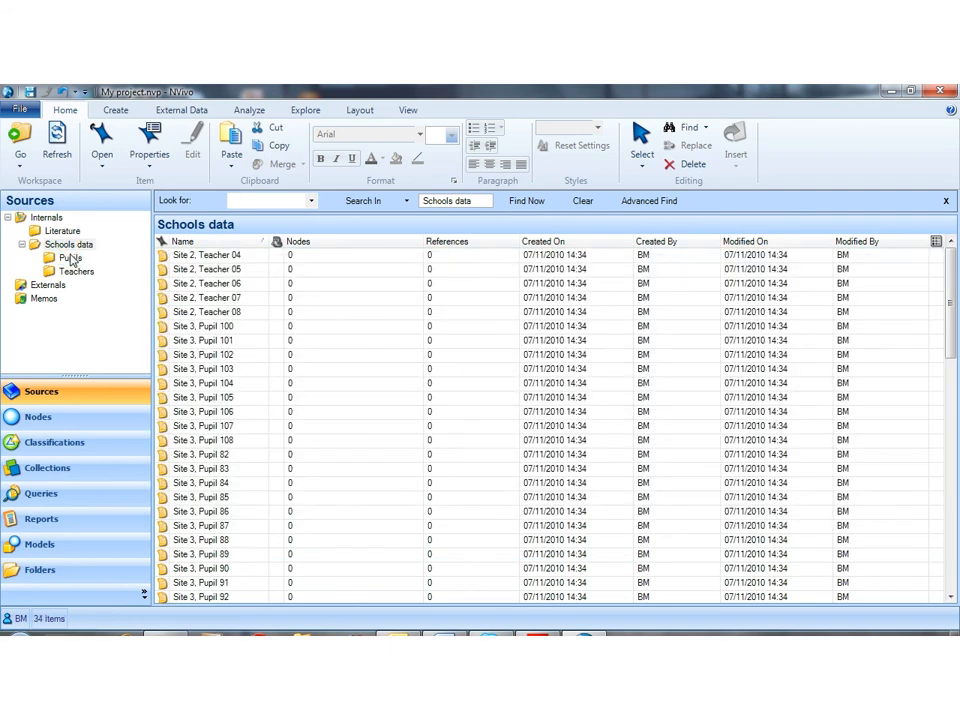
Step: Move the Site 2 teacher documents, Teacher 04 through Teacher 08, from Schools data into the Teachers folder
click(163, 258)
key(shift+Down)
key(shift+Down)
key(shift+Down)
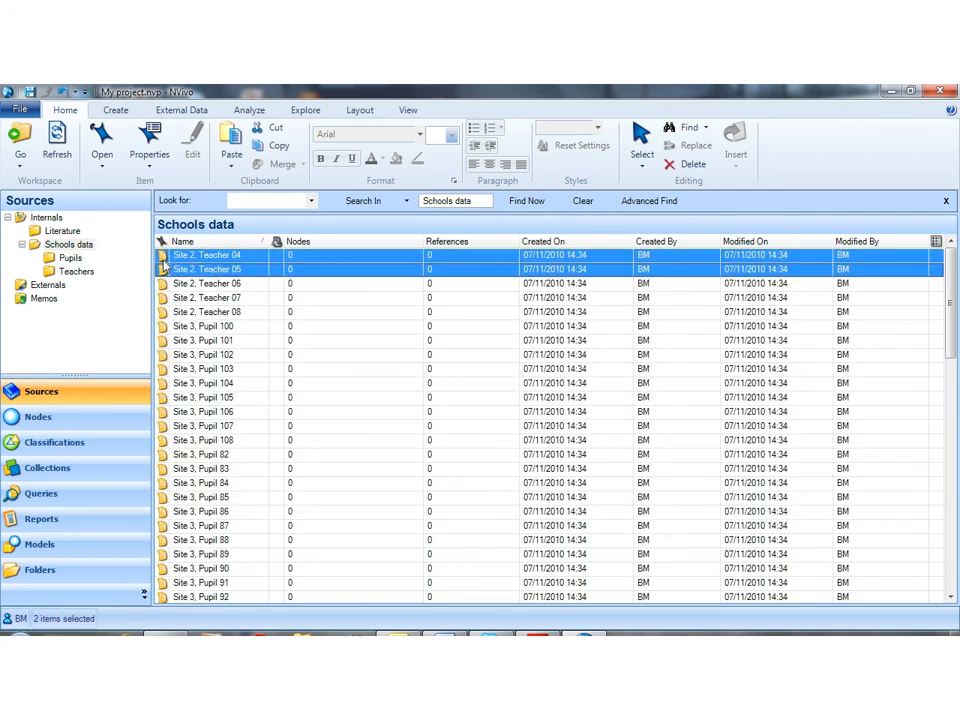
key(shift+Down)
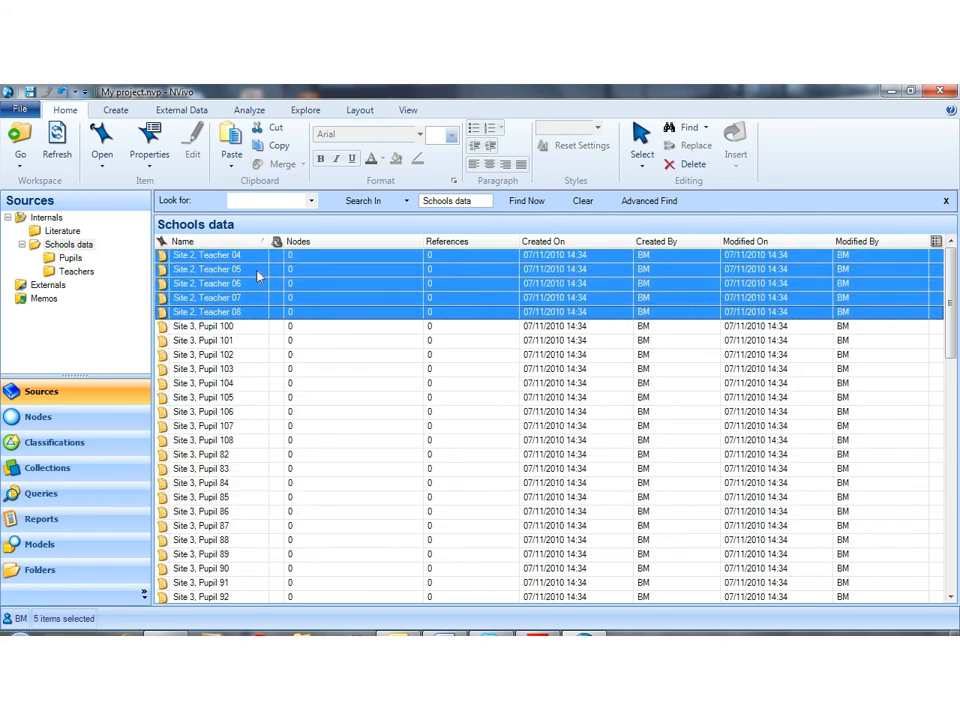
drag(242, 281, 76, 271)
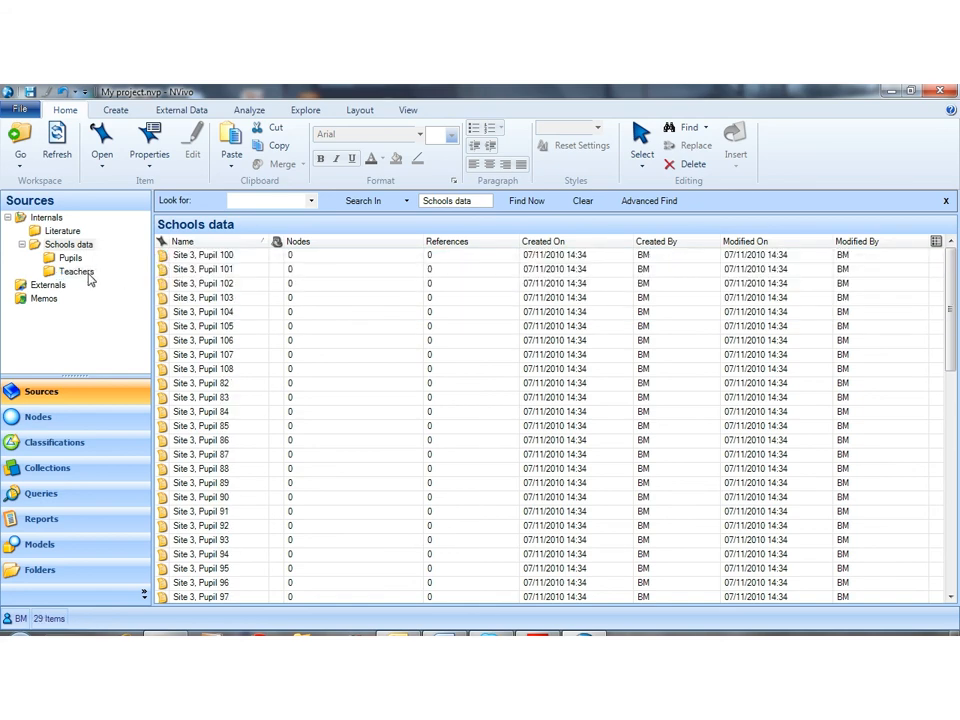
Step: Move all Site 3 pupil documents, Pupil 82 through Pupil 108, from Schools data into the Pupils folder
click(167, 257)
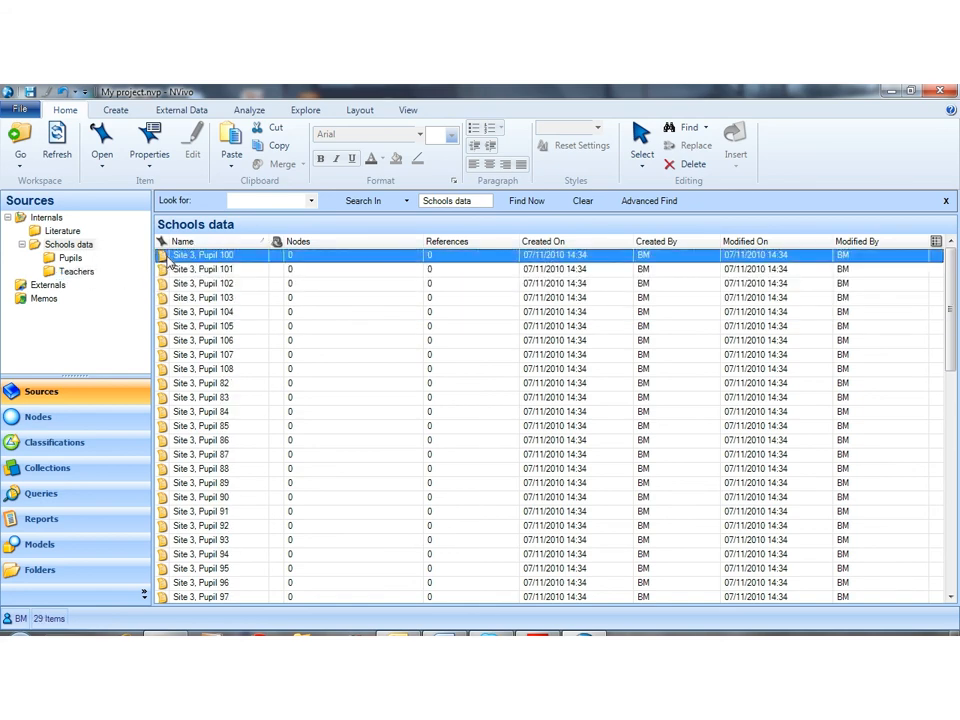
key(shift+Down)
key(shift+Down)
key(shift+Down)
key(shift+Down)
key(shift+Down)
key(shift+Down)
key(shift+Down)
key(shift+Down)
key(shift+Down)
key(shift+Down)
key(shift+Down)
key(shift+Down)
key(shift+Down)
key(shift+Down)
key(shift+Down)
key(shift+Down)
key(shift+Down)
key(shift+Down)
key(shift+Down)
key(shift+Down)
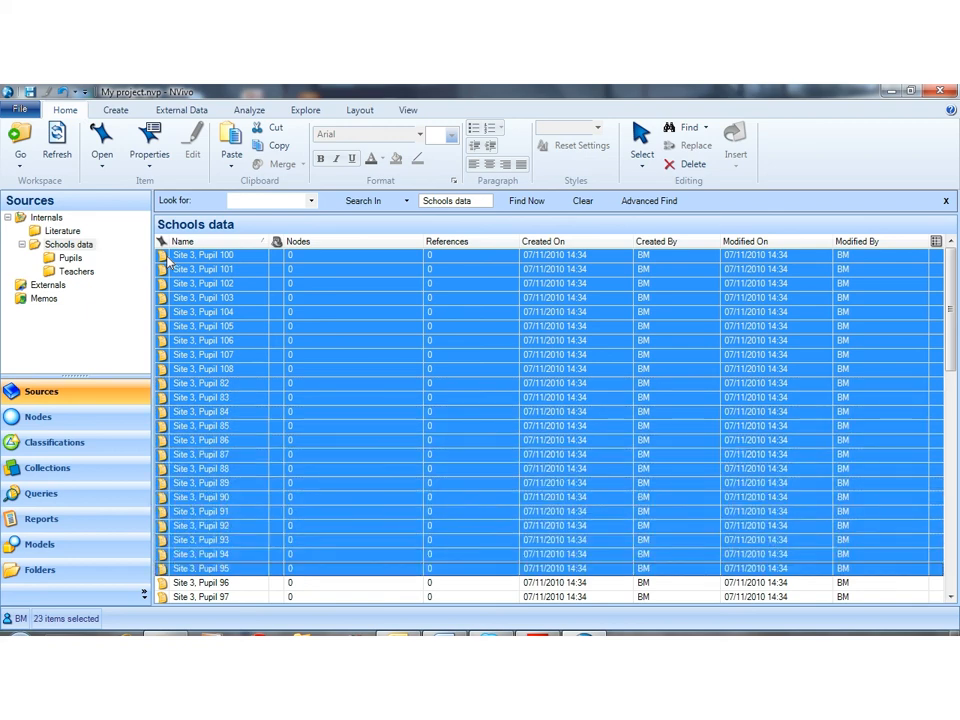
key(shift+Up)
key(shift+Up)
drag(167, 260, 85, 264)
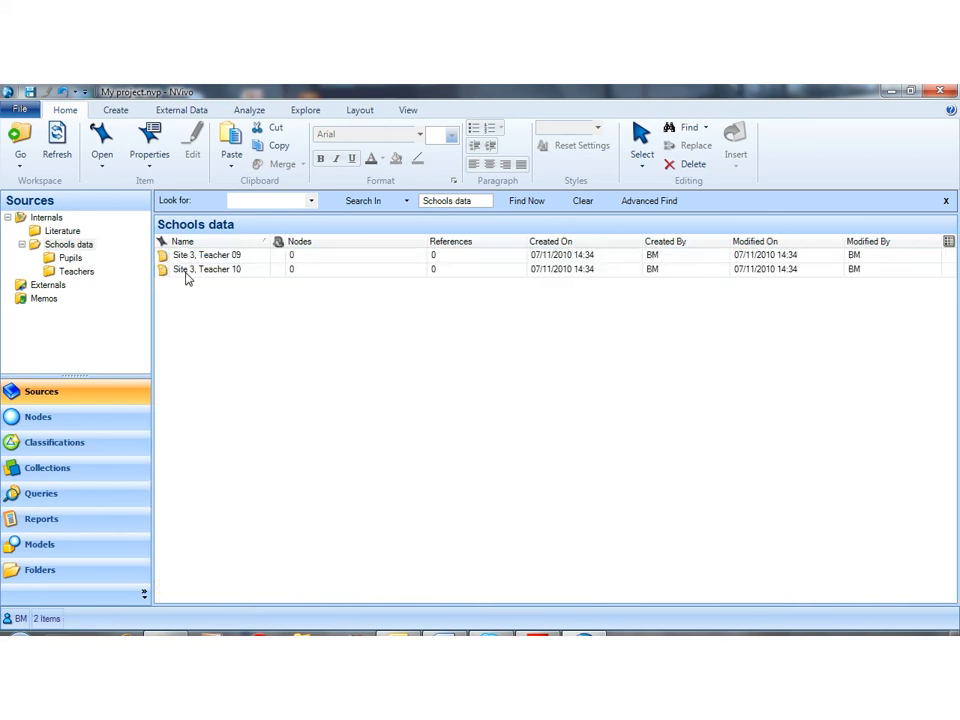
Step: Move the remaining Site 3 documents, Teacher 09 and Teacher 10, from Schools data into the Teachers folder
click(165, 257)
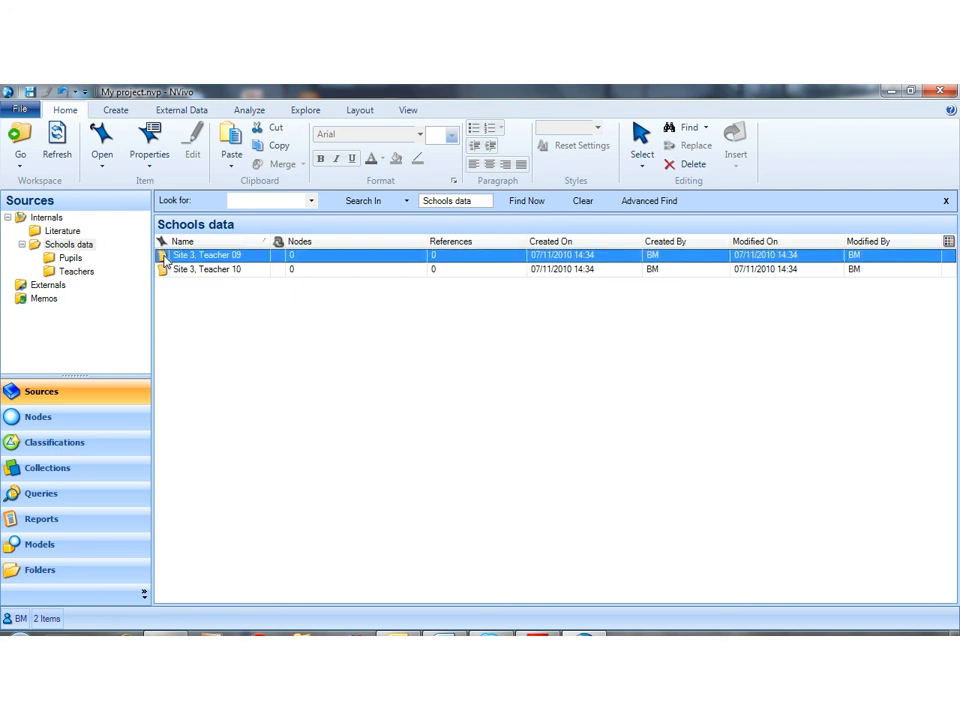
key(shift+Down)
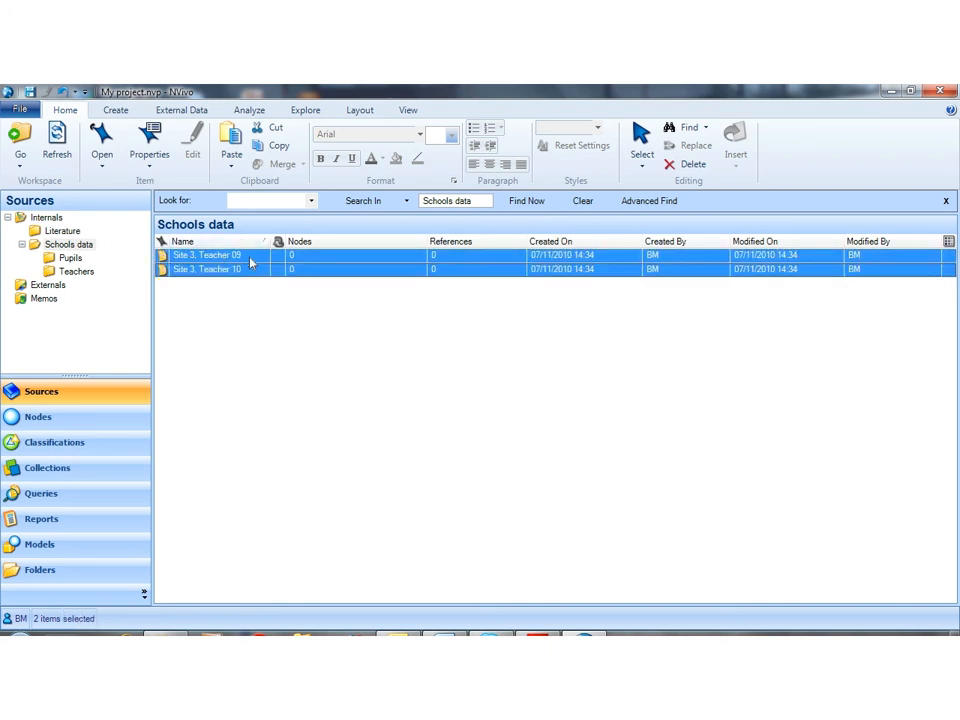
drag(250, 262, 85, 276)
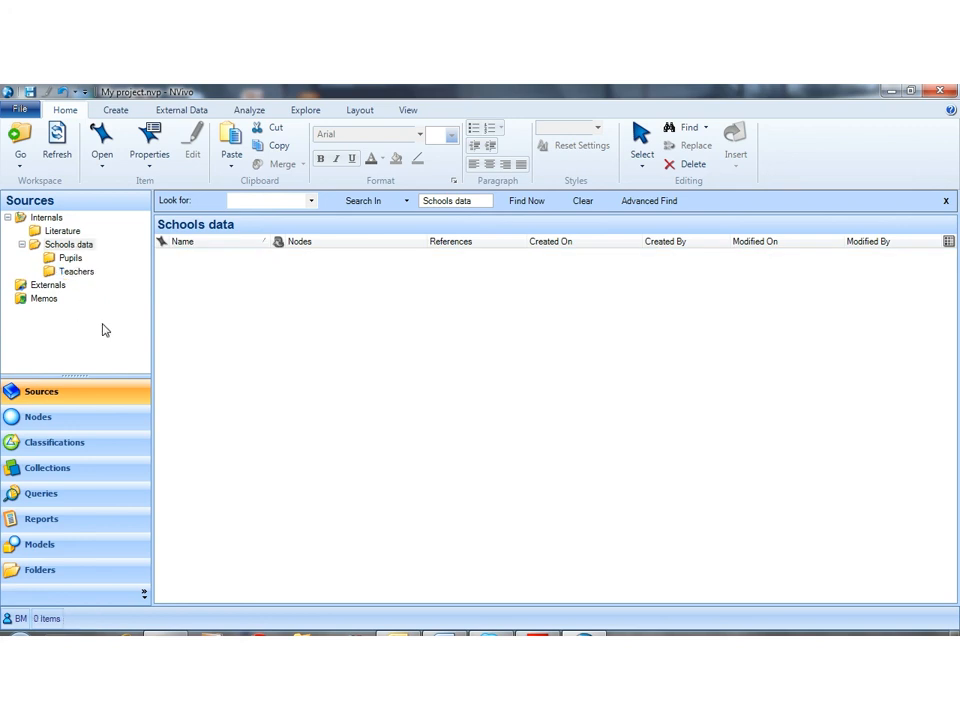